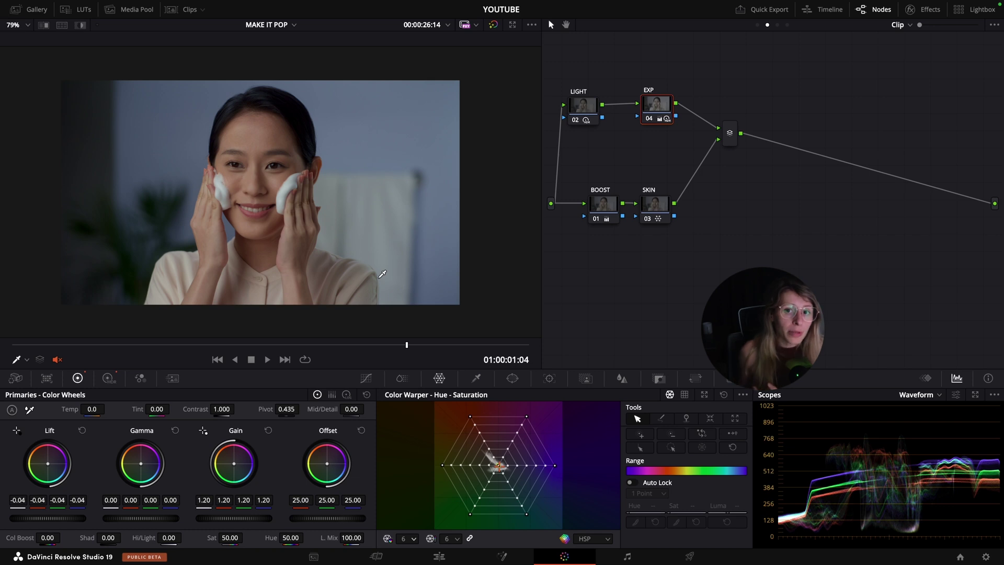
- Go to the face-wash clip and scrub through it to the frame at 01:00:01:05
{"action": "key", "text": "Down"}
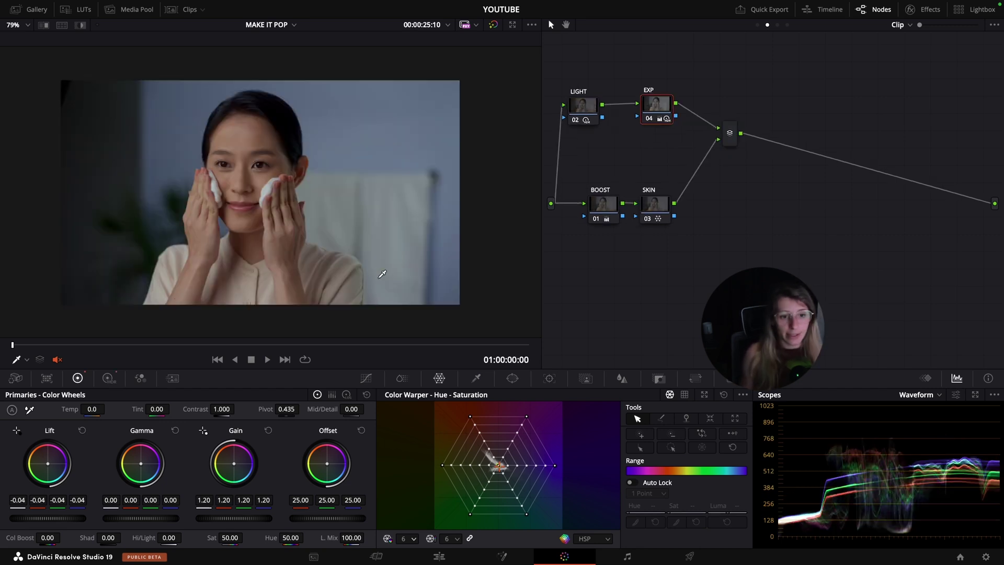
{"action": "left_click", "coordinate": [395, 344]}
{"action": "left_click_drag", "start_coordinate": [395, 344], "coordinate": [424, 345]}
{"action": "left_click", "coordinate": [424, 347]}
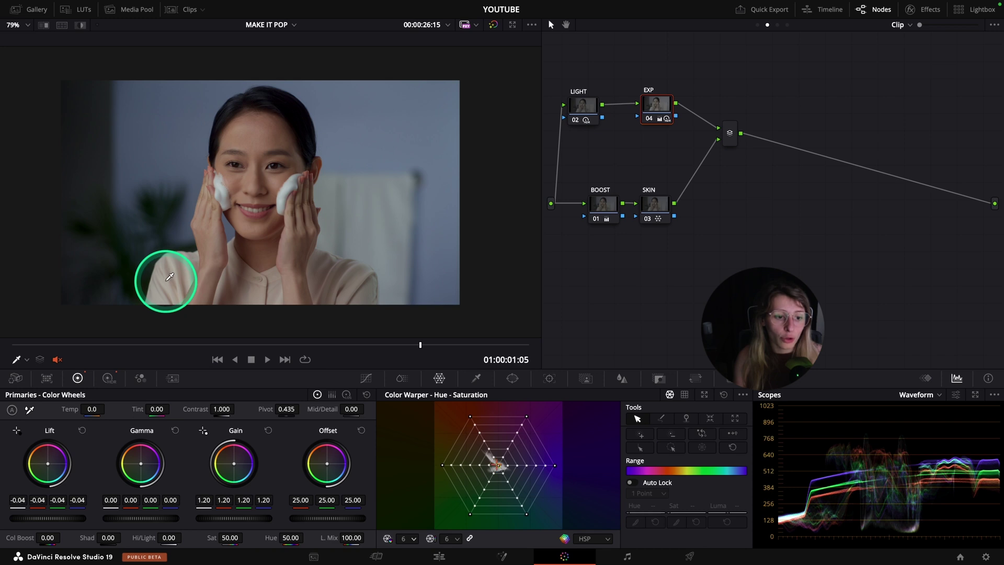
- Sample the blouse, the background wall and the skin in the viewer to see where their colors sit in the Color Warper
{"action": "left_click", "coordinate": [175, 271]}
{"action": "mouse_move", "coordinate": [175, 271]}
{"action": "left_mouse_down"}
{"action": "mouse_move", "coordinate": [169, 246]}
{"action": "mouse_move", "coordinate": [180, 252]}
{"action": "mouse_move", "coordinate": [162, 248]}
{"action": "mouse_move", "coordinate": [181, 259]}
{"action": "mouse_move", "coordinate": [175, 242]}
{"action": "mouse_move", "coordinate": [189, 265]}
{"action": "left_mouse_up"}
{"action": "mouse_move", "coordinate": [389, 125]}
{"action": "left_mouse_down"}
{"action": "mouse_move", "coordinate": [431, 128]}
{"action": "mouse_move", "coordinate": [365, 123]}
{"action": "mouse_move", "coordinate": [403, 123]}
{"action": "mouse_move", "coordinate": [388, 118]}
{"action": "mouse_move", "coordinate": [403, 135]}
{"action": "left_mouse_up"}
{"action": "left_click", "coordinate": [646, 282]}
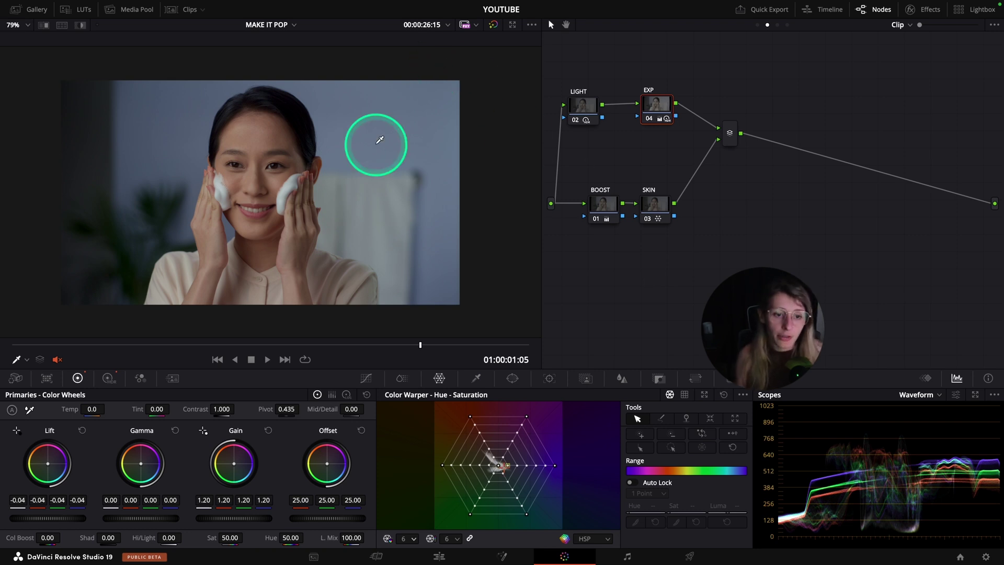
{"action": "left_click", "coordinate": [256, 280]}
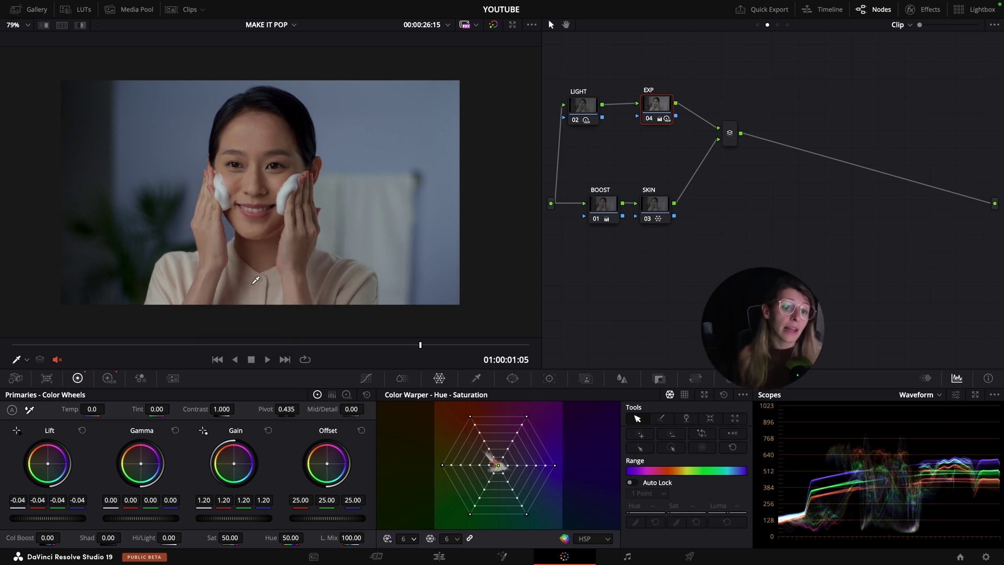
{"action": "left_click_drag", "start_coordinate": [421, 166], "coordinate": [394, 135]}
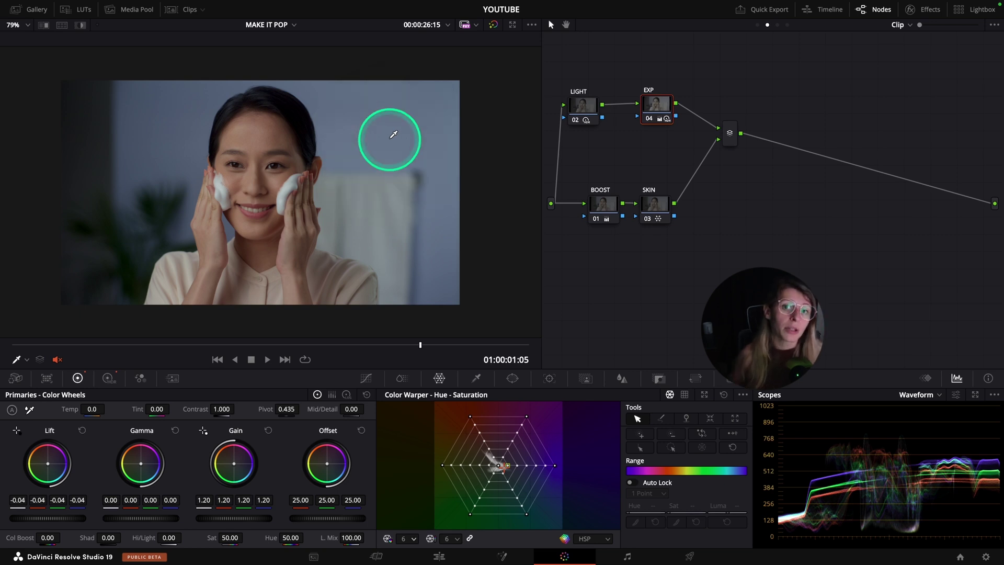
{"action": "mouse_move", "coordinate": [238, 208]}
{"action": "left_mouse_down"}
{"action": "mouse_move", "coordinate": [244, 259]}
{"action": "mouse_move", "coordinate": [295, 289]}
{"action": "mouse_move", "coordinate": [247, 268]}
{"action": "left_mouse_up"}
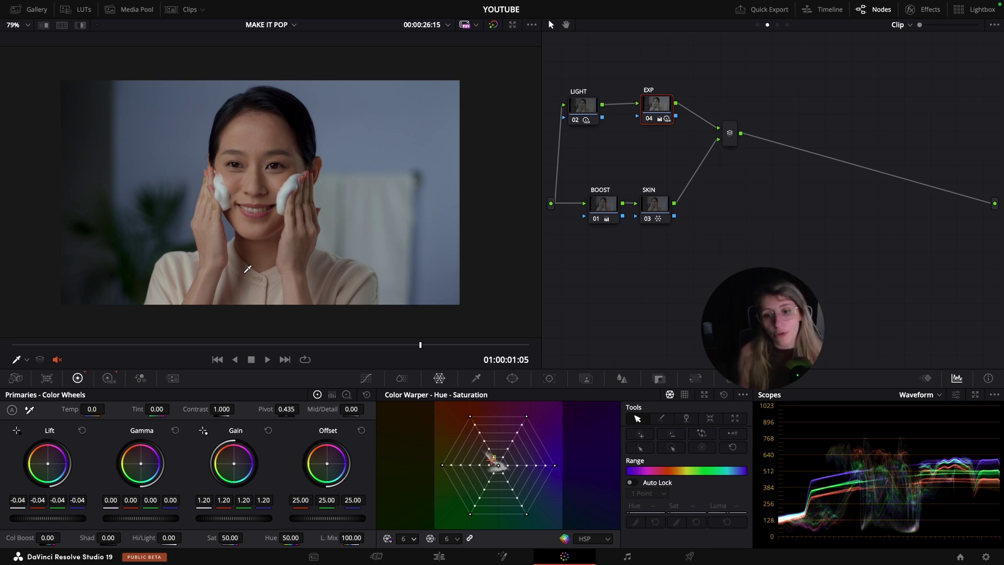
- Select the SKIN node and compare the image with all grades bypassed and re-enabled
{"action": "left_click", "coordinate": [654, 205]}
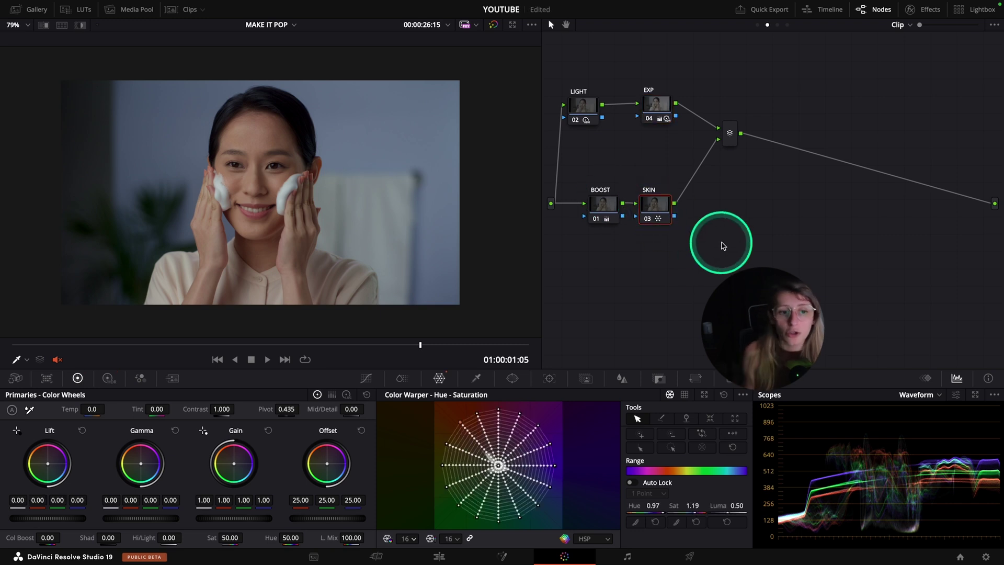
{"action": "key", "text": "shift+d"}
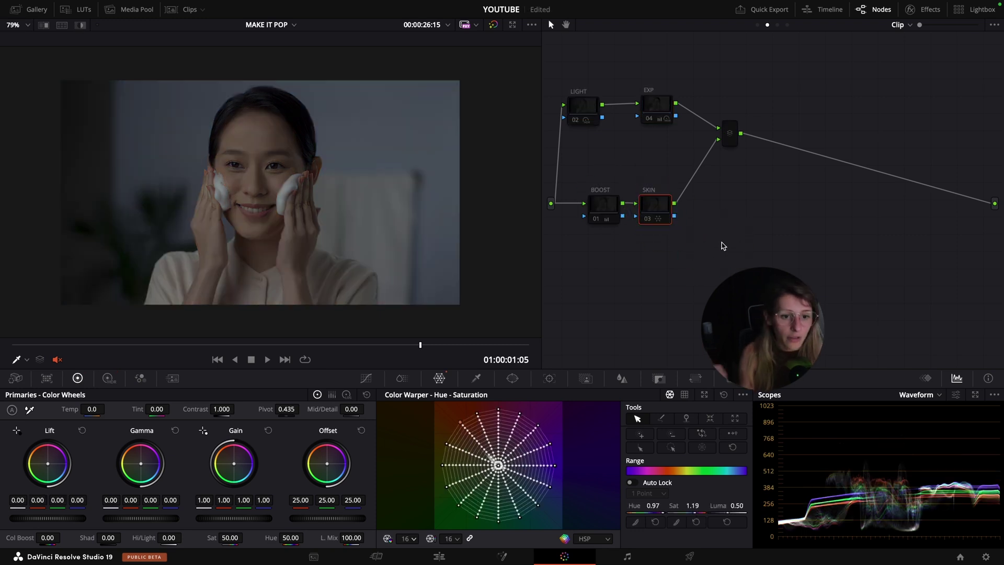
{"action": "key", "text": "shift+d"}
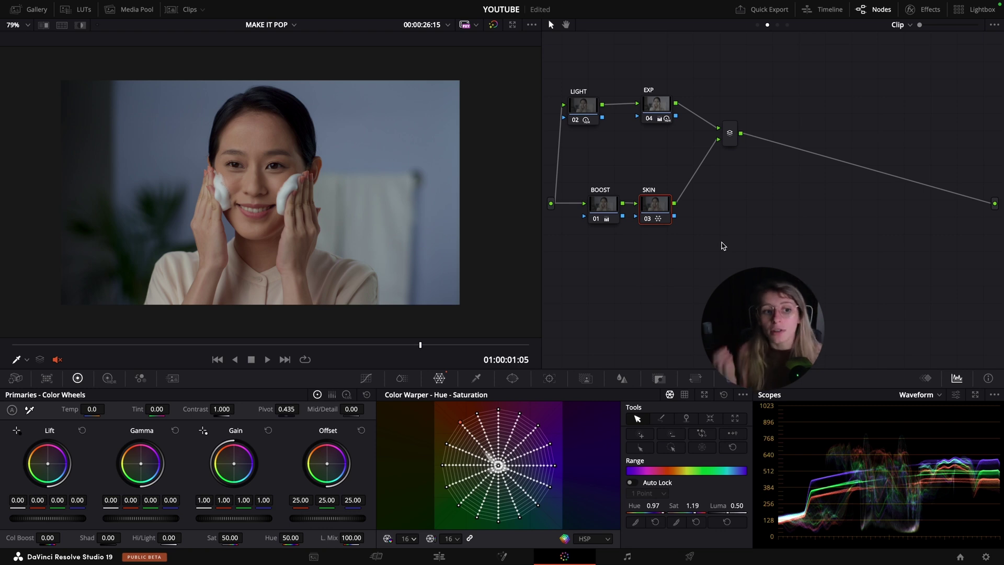
- Add a serial node after SKIN and label it SEPARATION
{"action": "key", "text": "alt+s"}
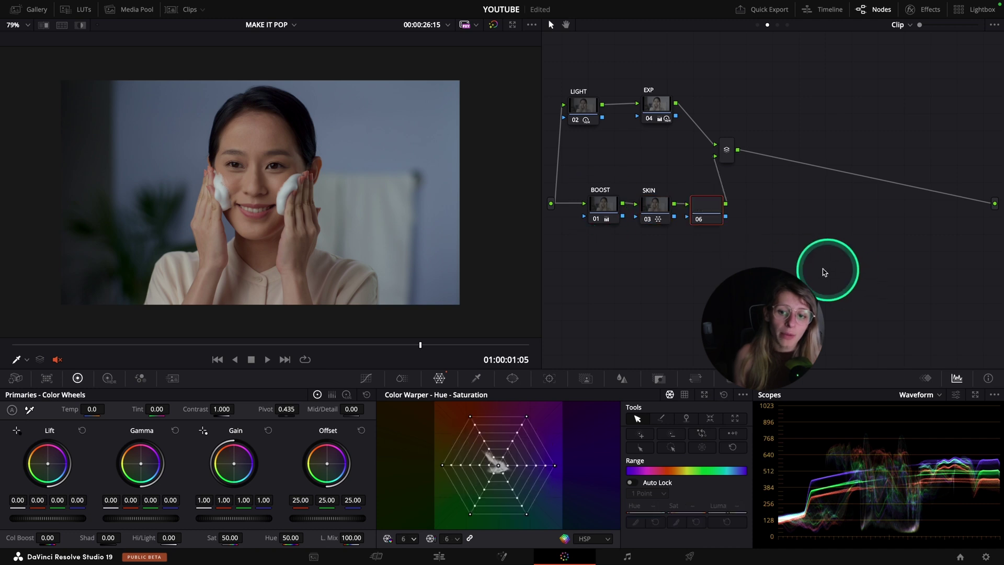
{"action": "double_click", "coordinate": [705, 207]}
{"action": "type", "text": "SEPARATION"}
{"action": "left_click", "coordinate": [819, 237]}
- Expand the Hue - Saturation Color Warper for the SEPARATION node and set its linked grid divisions to 16
{"action": "left_click", "coordinate": [610, 381]}
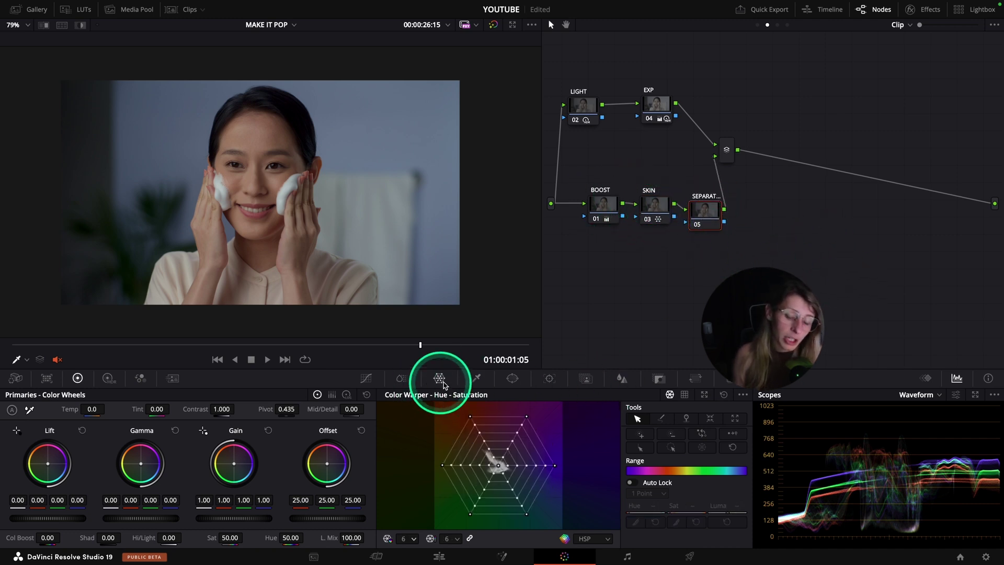
{"action": "left_click", "coordinate": [704, 394]}
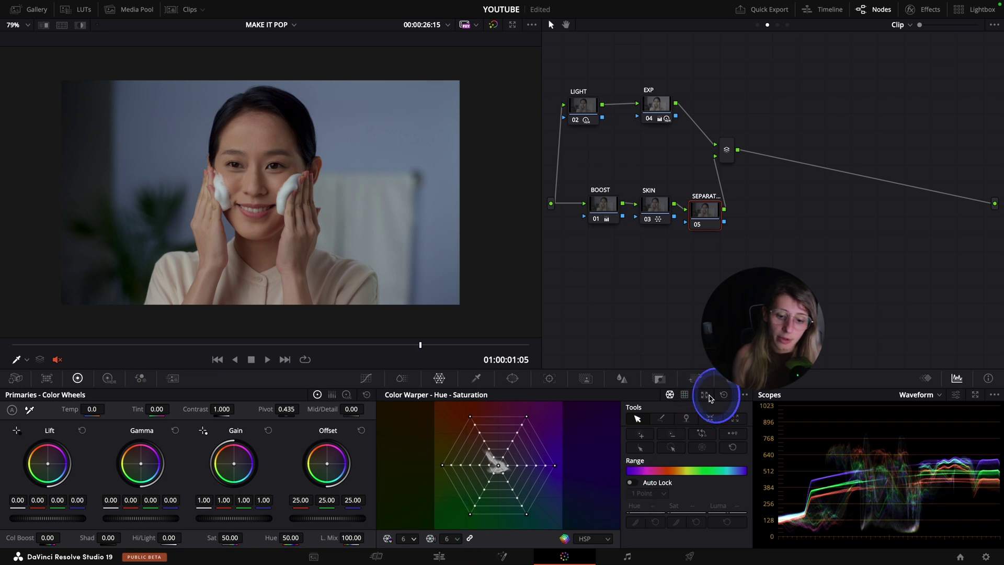
{"action": "left_click_drag", "start_coordinate": [427, 283], "coordinate": [657, 216]}
{"action": "left_click", "coordinate": [503, 431]}
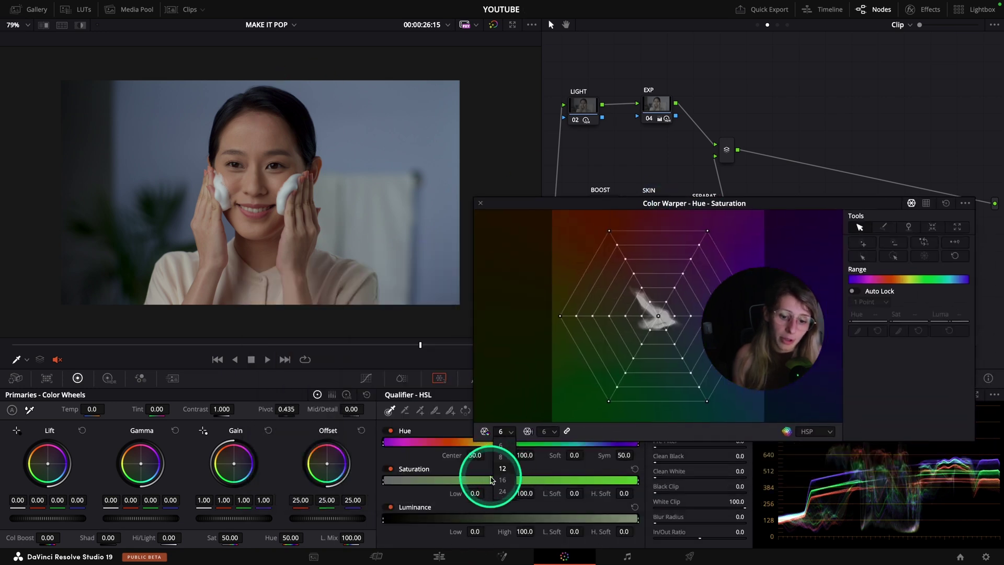
{"action": "left_click", "coordinate": [502, 480]}
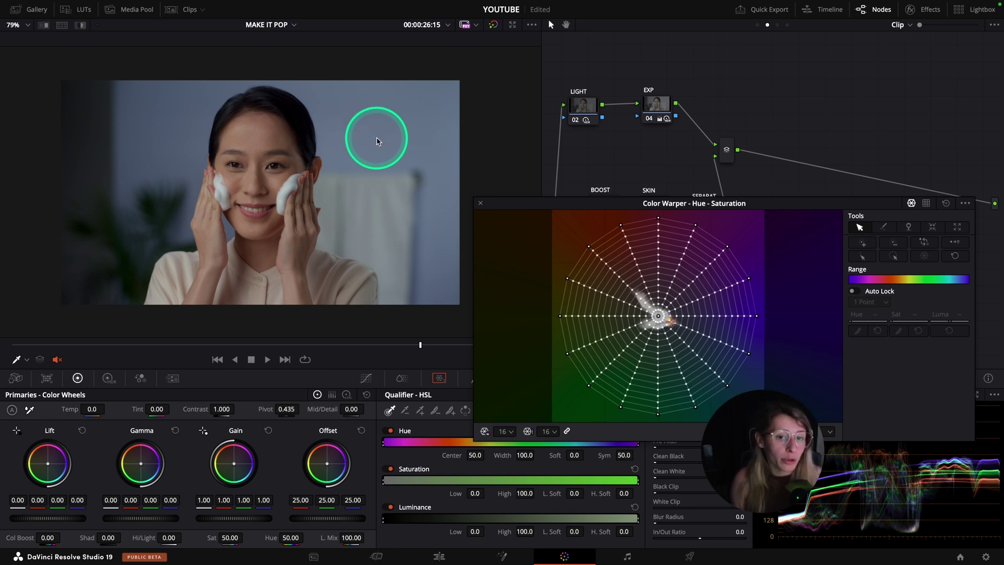
- Shift the outer blue warper point toward cyan to hue 0.44, sat 1.35, and push the outer orange point outward to hue 0.89, sat 1.25
{"action": "left_click", "coordinate": [749, 352]}
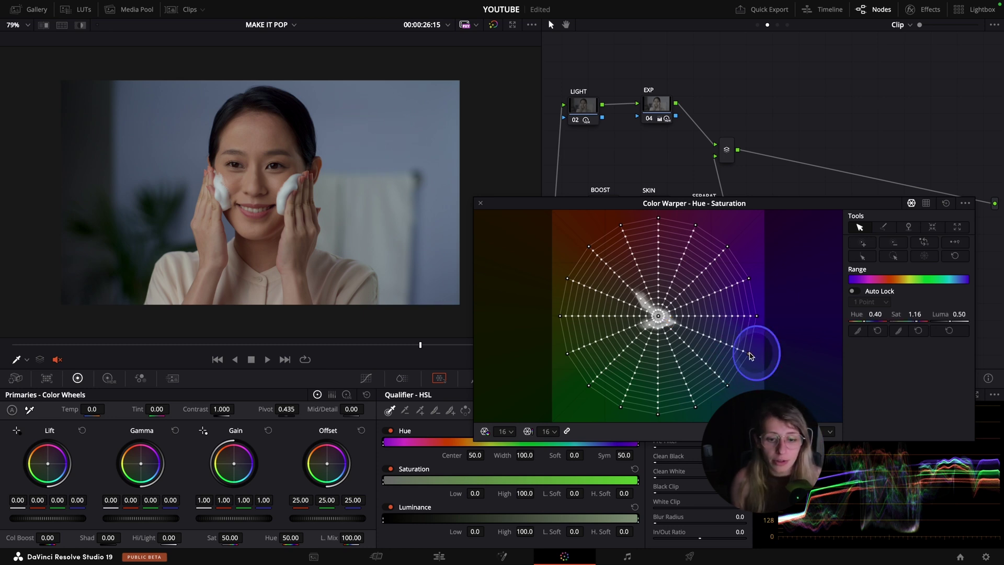
{"action": "left_click_drag", "start_coordinate": [750, 355], "coordinate": [752, 386]}
{"action": "left_click_drag", "start_coordinate": [747, 382], "coordinate": [748, 385]}
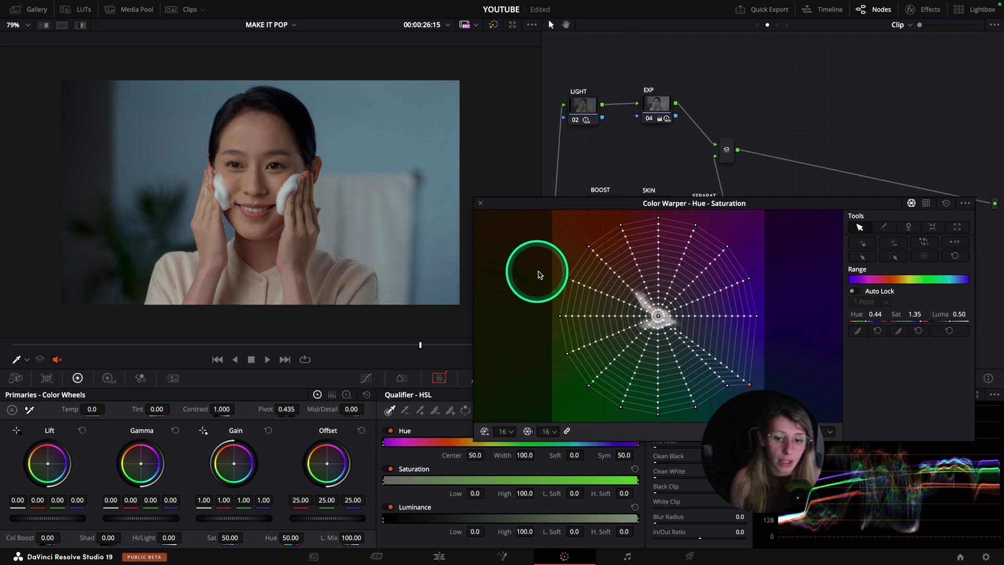
{"action": "mouse_move", "coordinate": [566, 279]}
{"action": "left_mouse_down"}
{"action": "mouse_move", "coordinate": [555, 279]}
{"action": "mouse_move", "coordinate": [551, 298]}
{"action": "mouse_move", "coordinate": [558, 282]}
{"action": "mouse_move", "coordinate": [521, 286]}
{"action": "mouse_move", "coordinate": [562, 272]}
{"action": "mouse_move", "coordinate": [558, 282]}
{"action": "left_mouse_up"}
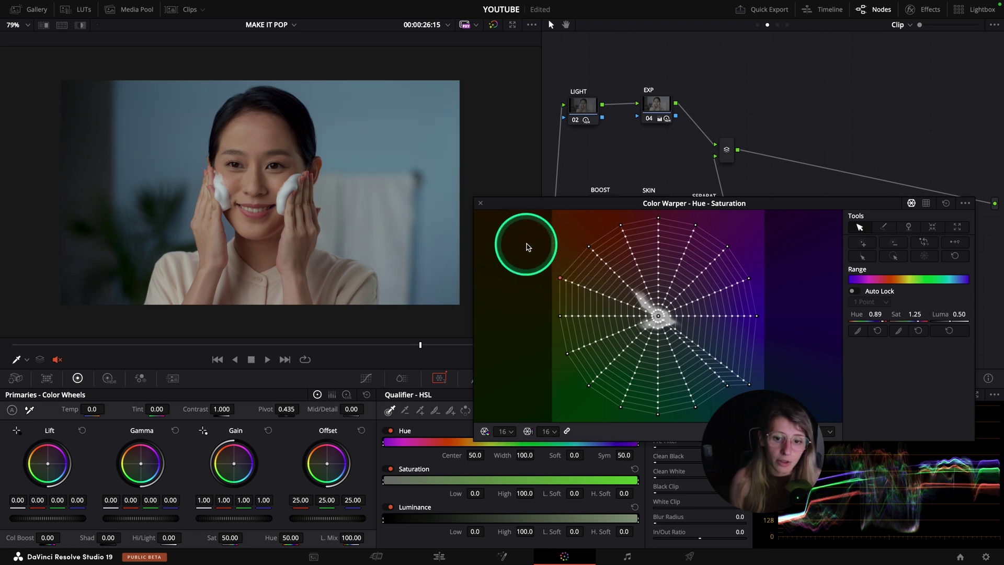
{"action": "left_click", "coordinate": [481, 204]}
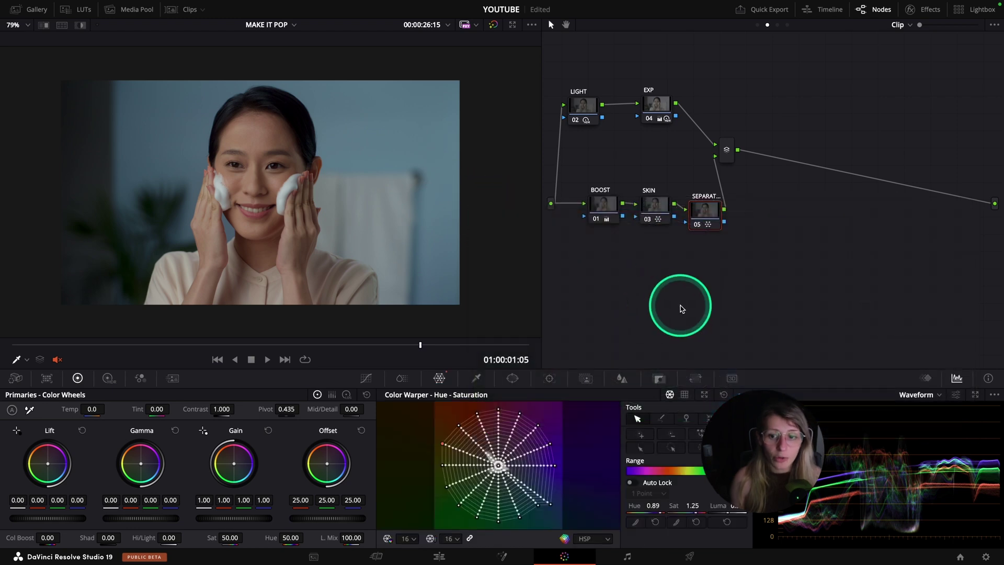
- Compare the image full screen with and without the SEPARATION adjustment, checking the wall and the blouse
{"action": "key", "text": "ctrl+f"}
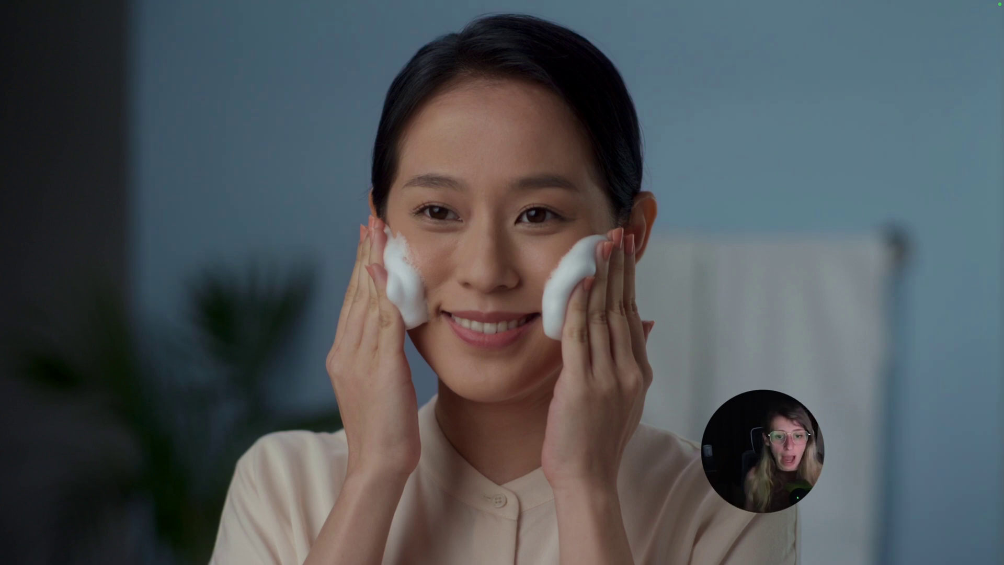
{"action": "mouse_move", "coordinate": [836, 60]}
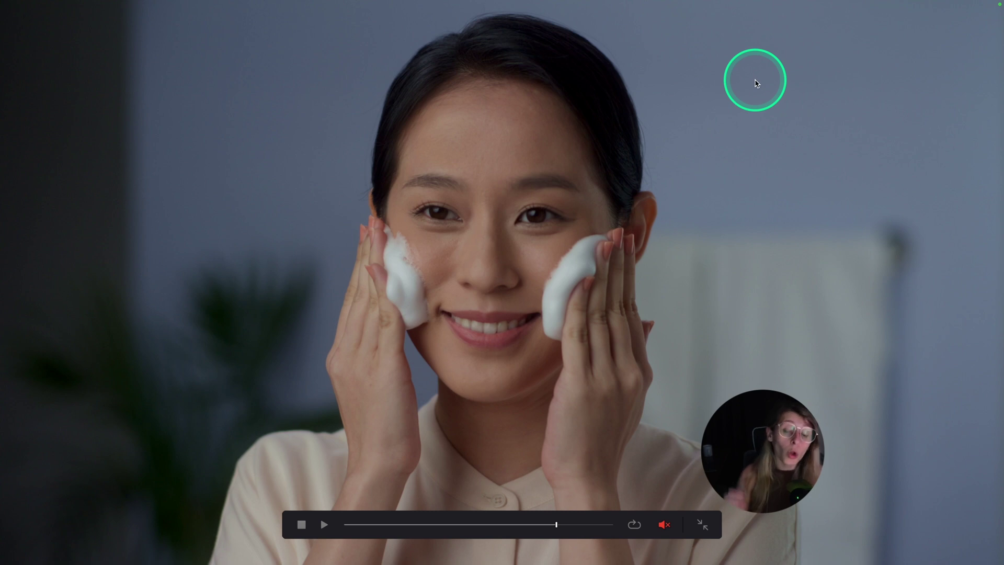
{"action": "left_click_drag", "start_coordinate": [350, 444], "coordinate": [263, 477]}
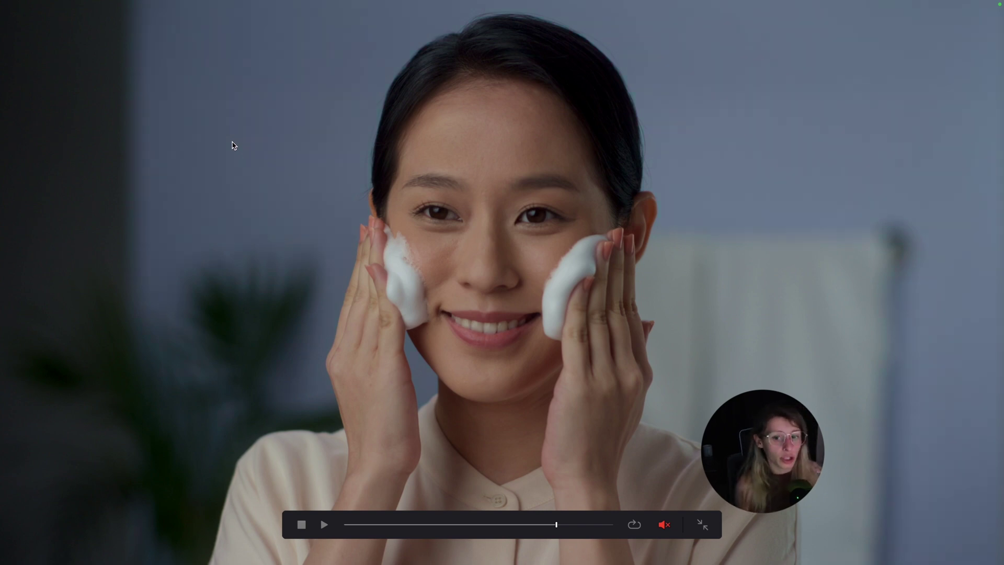
{"action": "key", "text": "Escape"}
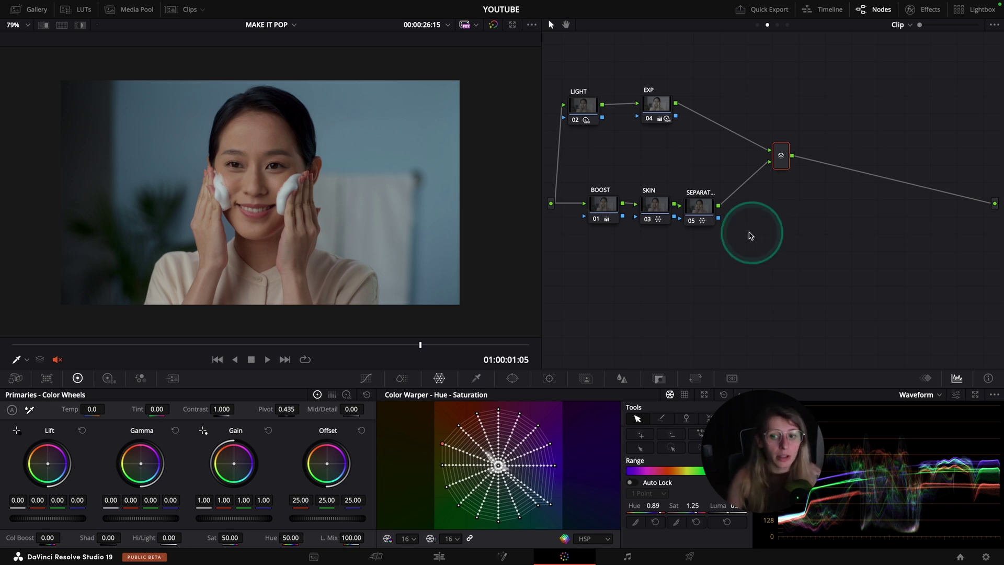
- Add a split-tone node after SEPARATION and open its enlarged custom curves with the channels unlinked and red isolated
{"action": "key", "text": "ctrl+z"}
{"action": "left_click", "coordinate": [366, 378]}
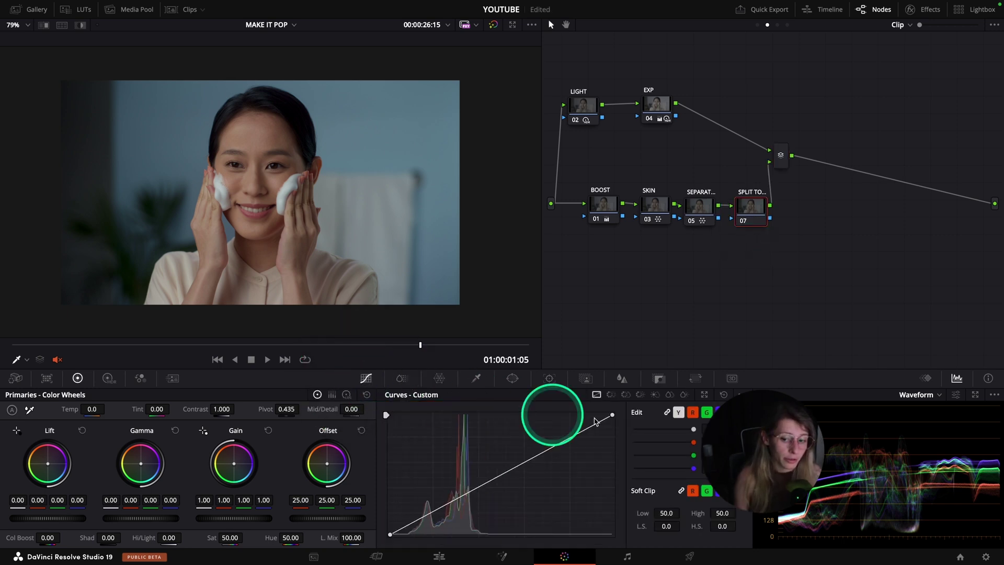
{"action": "left_click", "coordinate": [704, 394]}
{"action": "left_click", "coordinate": [859, 149]}
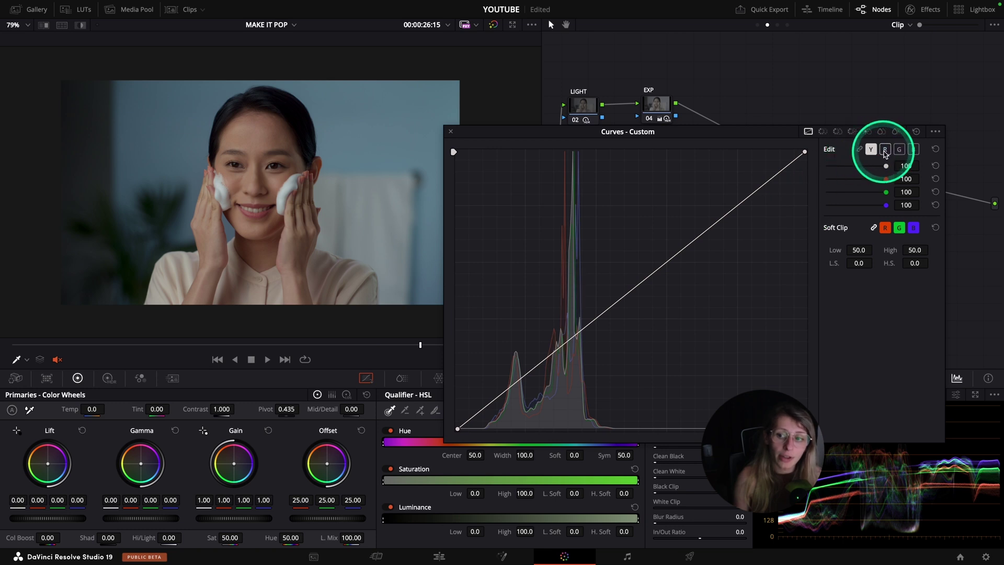
{"action": "left_click", "coordinate": [884, 151]}
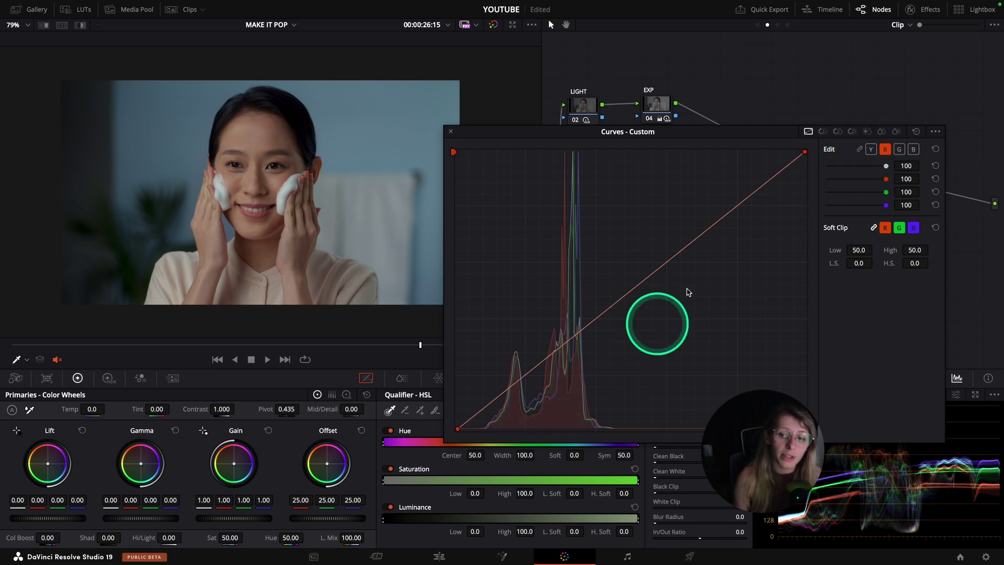
- Anchor the red curve in the lower midtones and lower its shadows slightly
{"action": "left_click", "coordinate": [547, 359]}
{"action": "left_click_drag", "start_coordinate": [547, 361], "coordinate": [552, 357]}
{"action": "left_click_drag", "start_coordinate": [521, 387], "coordinate": [511, 390]}
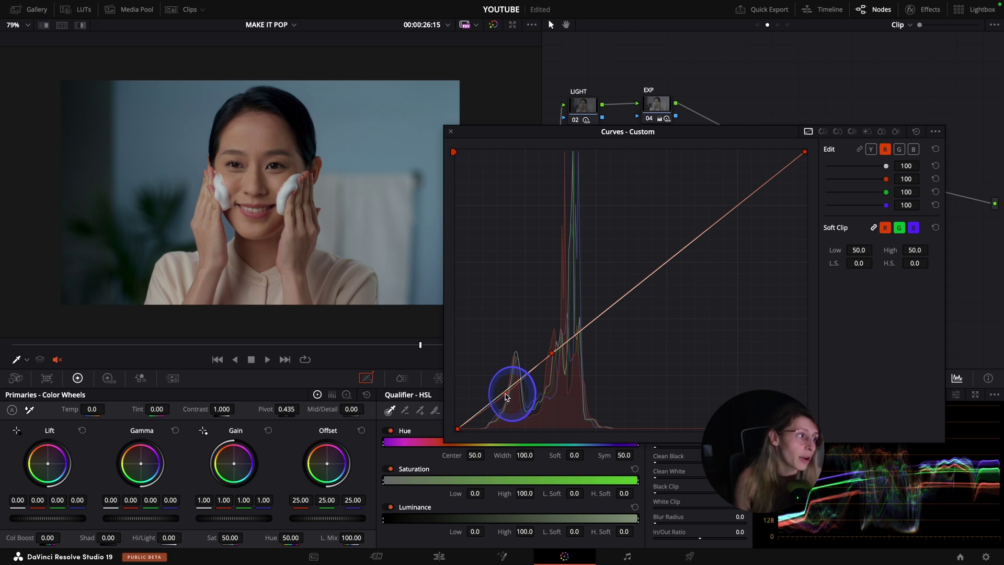
{"action": "mouse_move", "coordinate": [506, 396]}
{"action": "left_mouse_down"}
{"action": "mouse_move", "coordinate": [512, 387]}
{"action": "mouse_move", "coordinate": [506, 396]}
{"action": "left_mouse_up"}
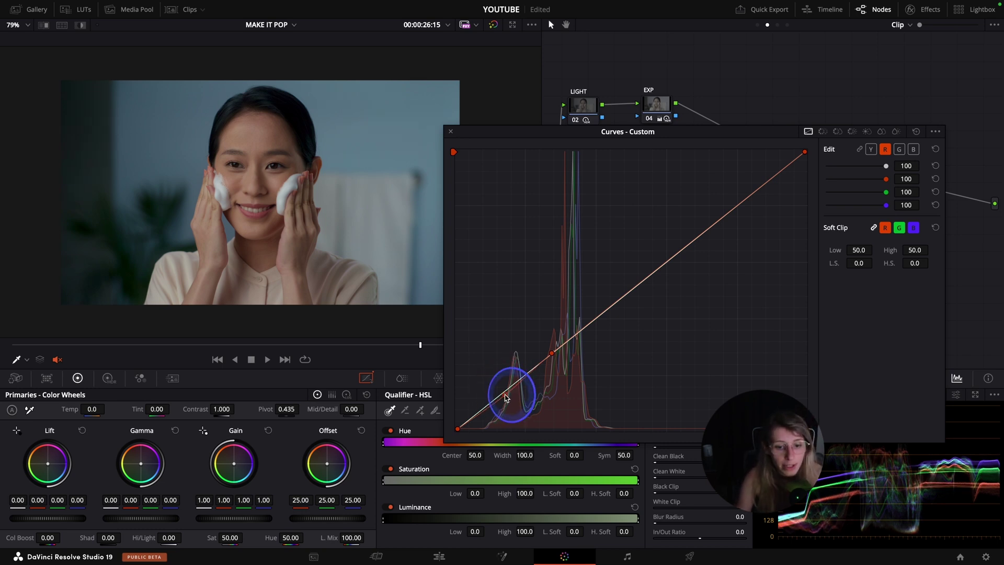
- Raise the blue curve slightly in the highlights, keeping an anchor point in the lower midtones, and close the enlarged curves
{"action": "left_click", "coordinate": [914, 149]}
{"action": "mouse_move", "coordinate": [679, 276]}
{"action": "left_mouse_down"}
{"action": "mouse_move", "coordinate": [523, 366]}
{"action": "mouse_move", "coordinate": [555, 357]}
{"action": "mouse_move", "coordinate": [547, 361]}
{"action": "mouse_move", "coordinate": [630, 294]}
{"action": "mouse_move", "coordinate": [604, 272]}
{"action": "mouse_move", "coordinate": [621, 297]}
{"action": "mouse_move", "coordinate": [663, 282]}
{"action": "mouse_move", "coordinate": [664, 269]}
{"action": "mouse_move", "coordinate": [625, 297]}
{"action": "mouse_move", "coordinate": [657, 269]}
{"action": "mouse_move", "coordinate": [643, 264]}
{"action": "left_mouse_up"}
{"action": "right_click", "coordinate": [604, 272]}
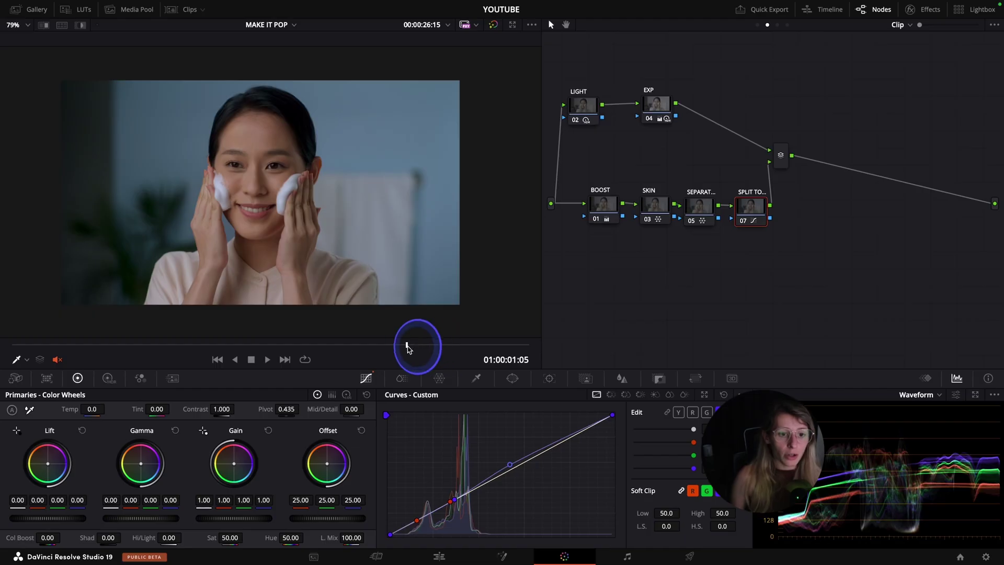
- Move the layer mixer node aside and add a serial node labelled CONTRAST after EXP
{"action": "mouse_move", "coordinate": [415, 343]}
{"action": "left_mouse_down"}
{"action": "mouse_move", "coordinate": [128, 348]}
{"action": "mouse_move", "coordinate": [414, 349]}
{"action": "left_mouse_up"}
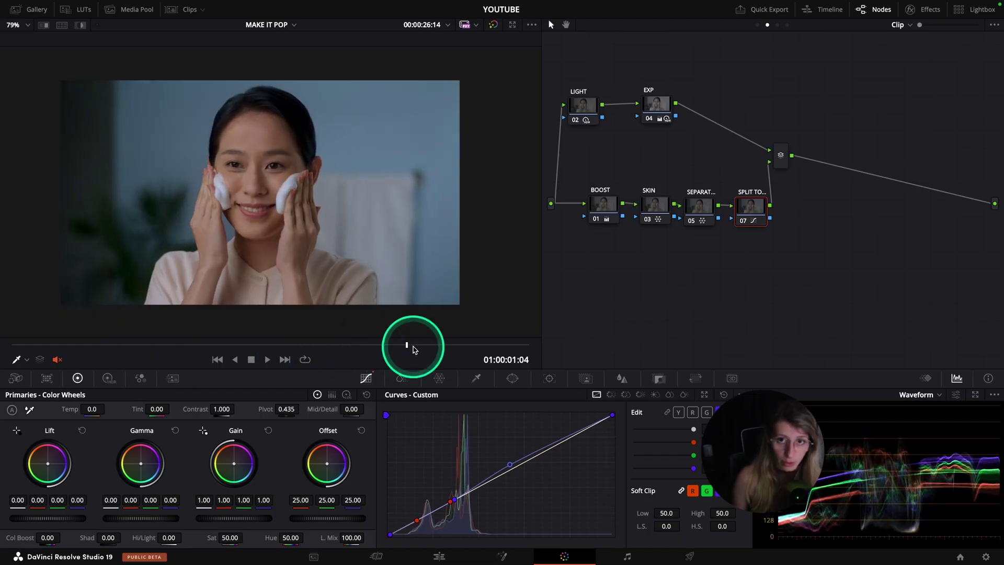
{"action": "left_click_drag", "start_coordinate": [781, 156], "coordinate": [806, 114]}
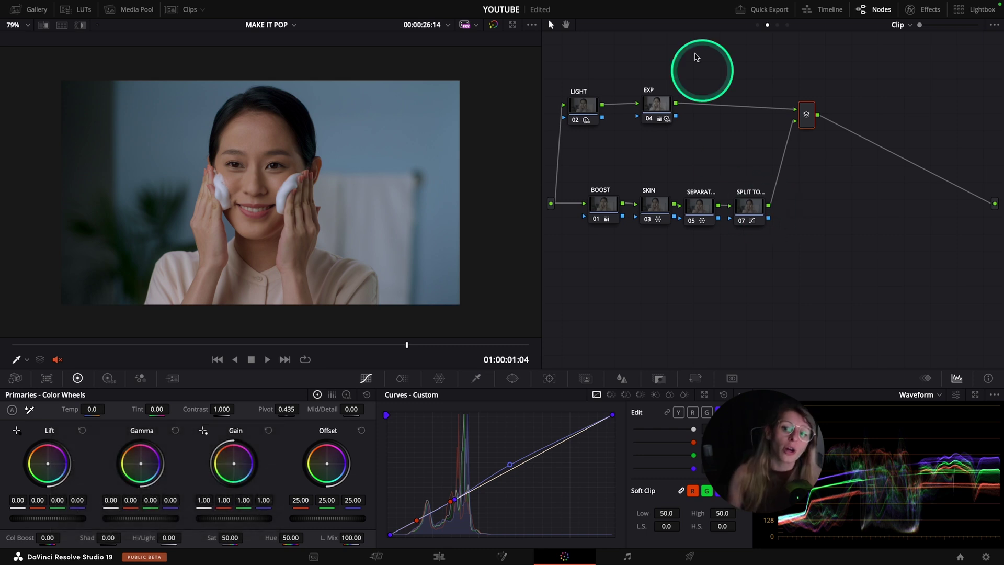
{"action": "left_click", "coordinate": [664, 101]}
{"action": "left_click", "coordinate": [690, 172]}
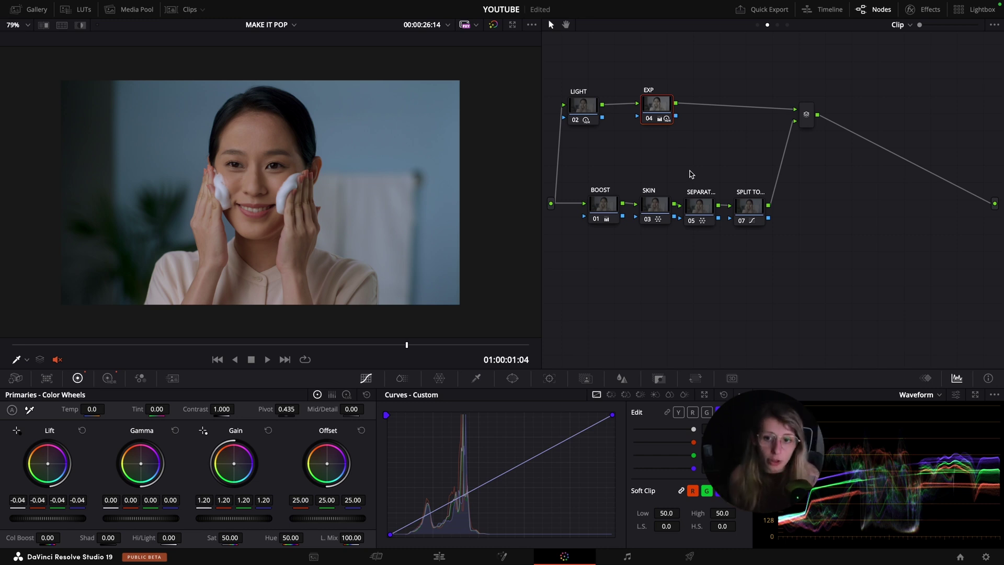
{"action": "key", "text": "alt+s"}
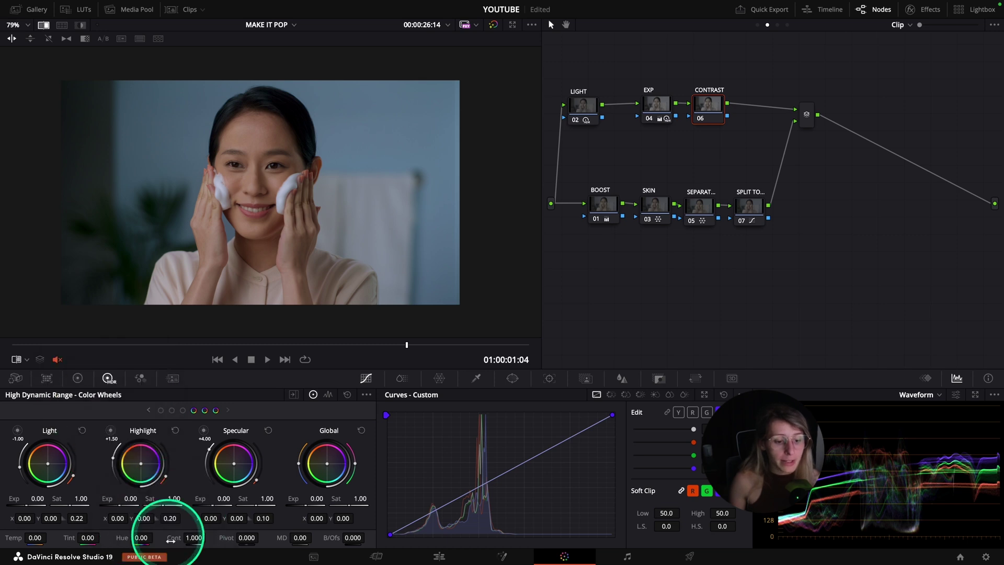
- Set the CONTRAST node's HDR contrast to 1.020 and check the image full screen
{"action": "left_click_drag", "start_coordinate": [184, 538], "coordinate": [168, 535]}
{"action": "key", "text": "ctrl+f"}
{"action": "key", "text": "ctrl+f"}
{"action": "key", "text": "ctrl+f"}
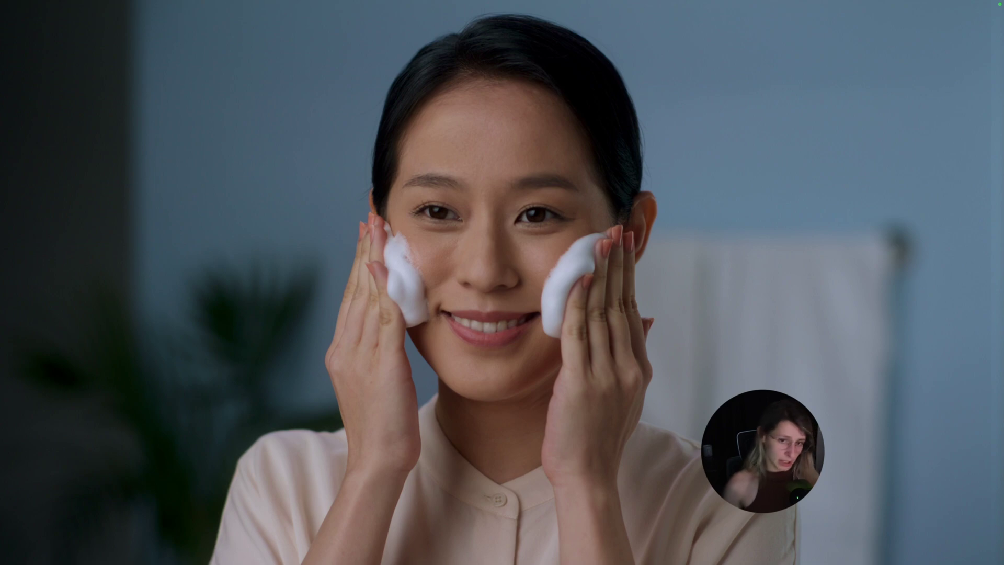
{"action": "key", "text": "ctrl+f"}
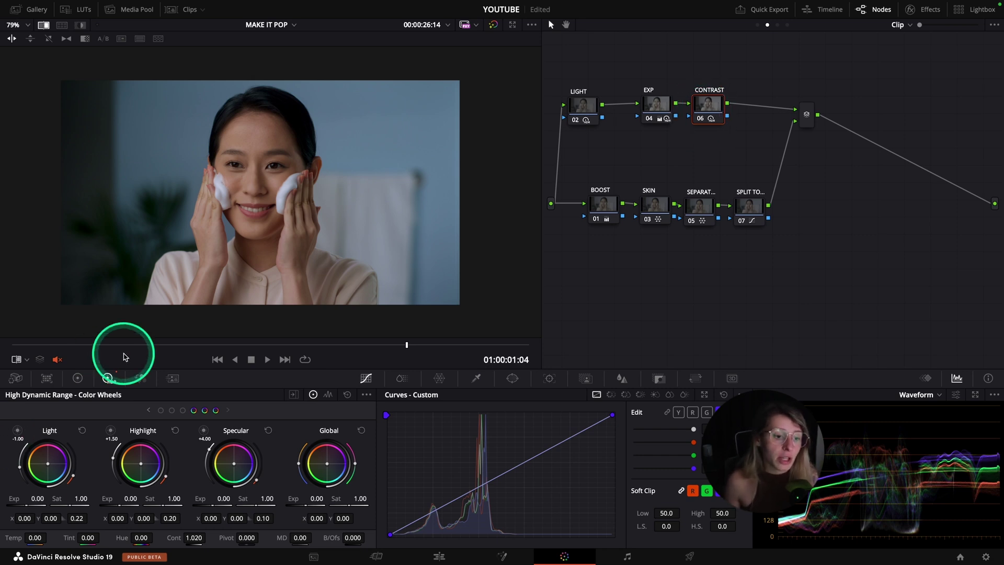
- Compare the Primaries contrast controls with the HDR ones and review the contrasted image full screen
{"action": "left_click", "coordinate": [79, 377]}
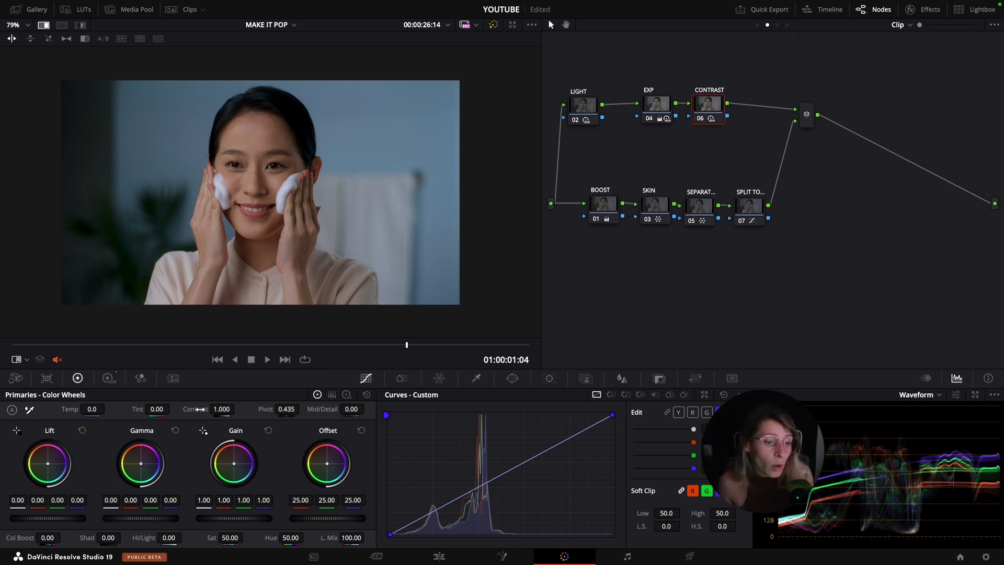
{"action": "left_click", "coordinate": [103, 380]}
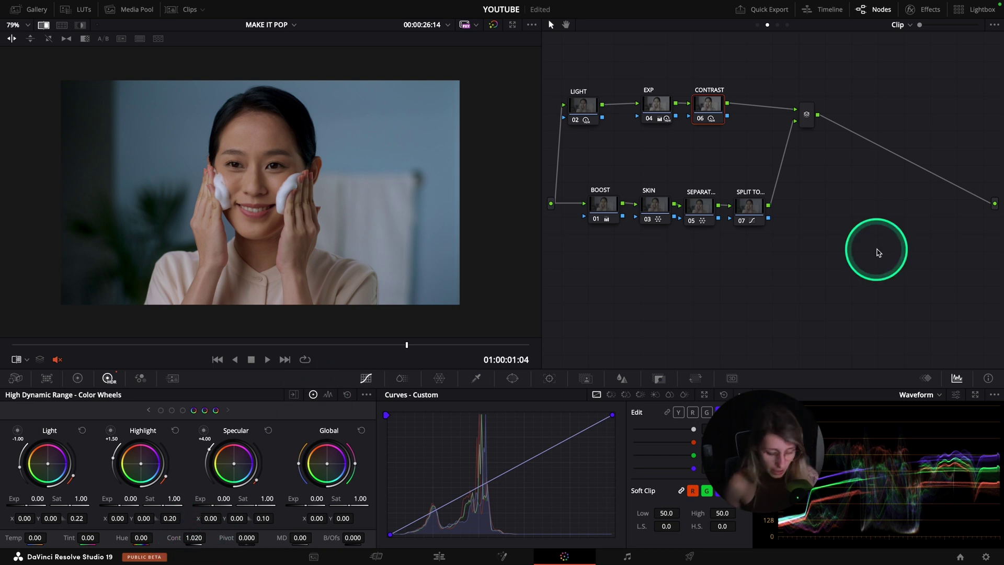
{"action": "key", "text": "super+f"}
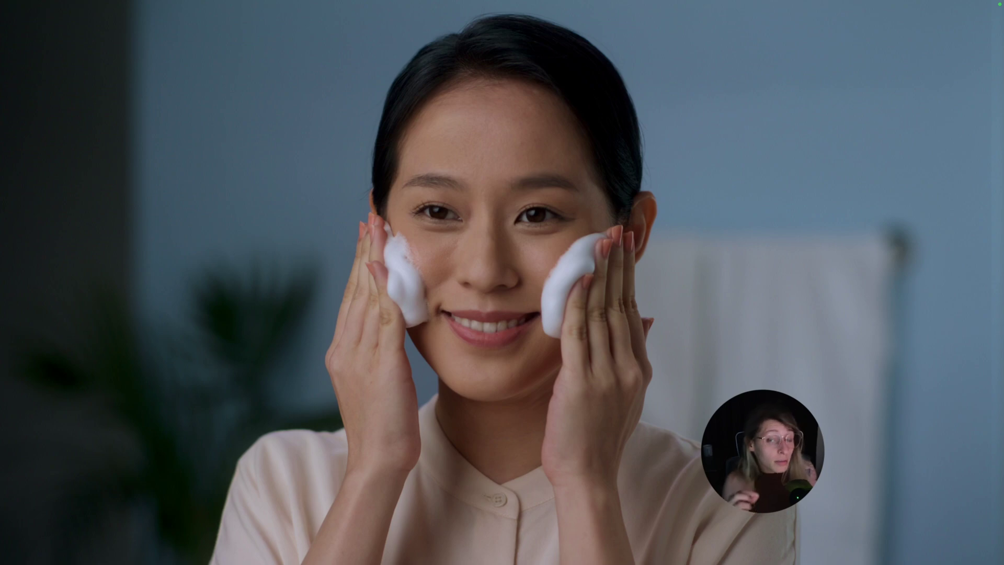
{"action": "key", "text": "super+f"}
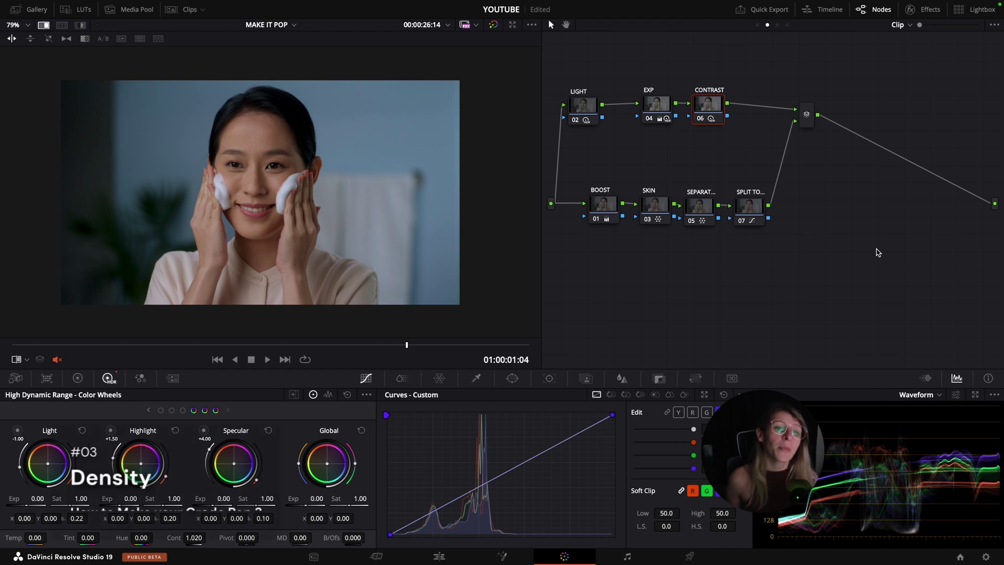
- Add a serial node labelled DENSITY after the split-toning node and set its ColorSlice density to Blue 1.00, Cyan 0.14 and Skin -0.18
{"action": "key", "text": "alt+s"}
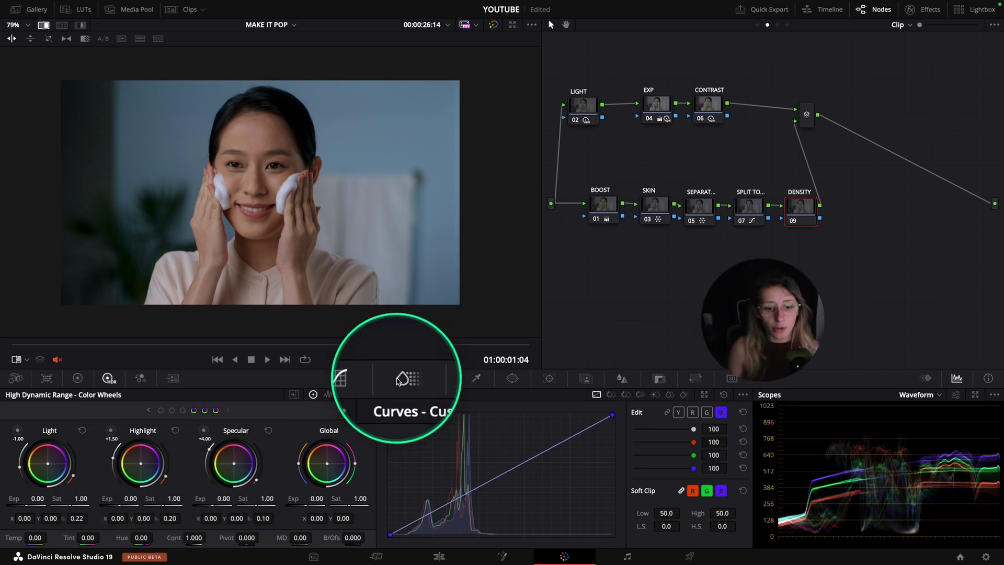
{"action": "left_click", "coordinate": [402, 378]}
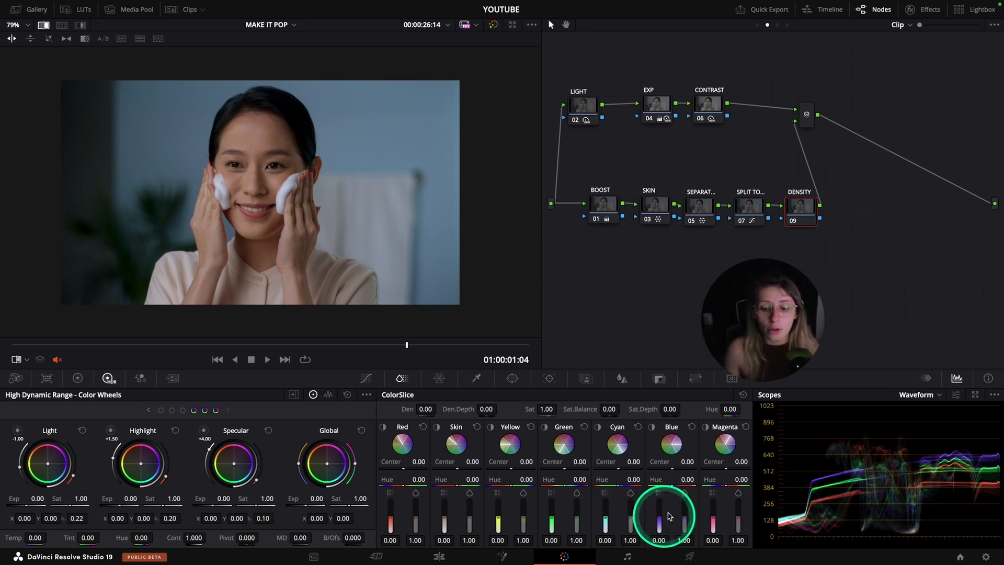
{"action": "left_click", "coordinate": [660, 519]}
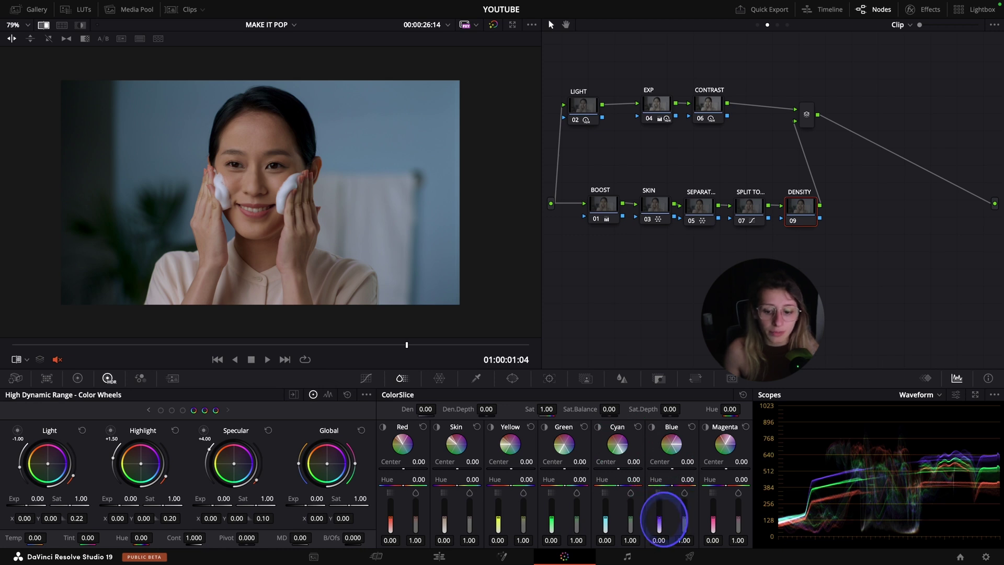
{"action": "left_click_drag", "start_coordinate": [659, 519], "coordinate": [658, 493]}
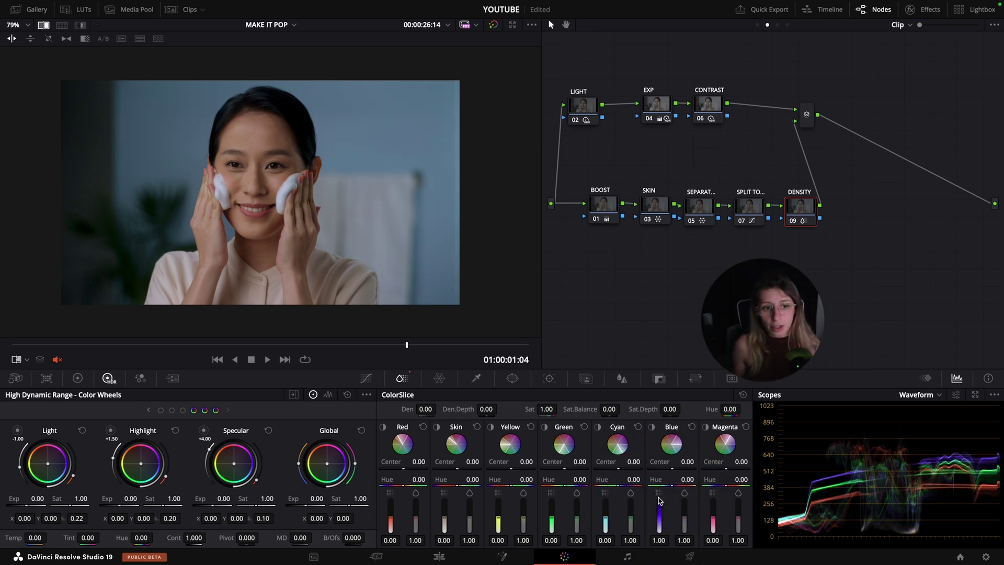
{"action": "left_click_drag", "start_coordinate": [661, 509], "coordinate": [659, 536]}
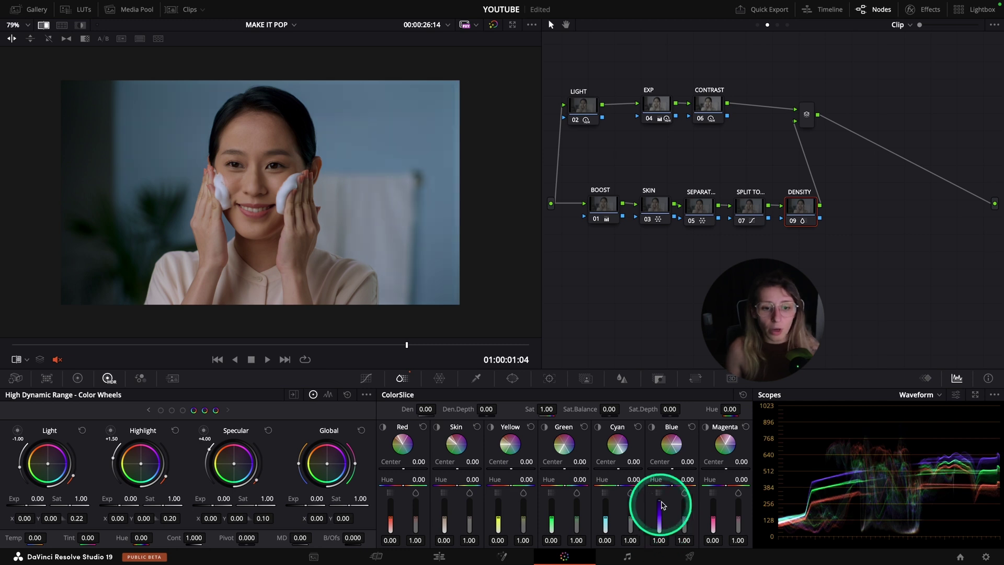
{"action": "left_click_drag", "start_coordinate": [657, 511], "coordinate": [665, 489]}
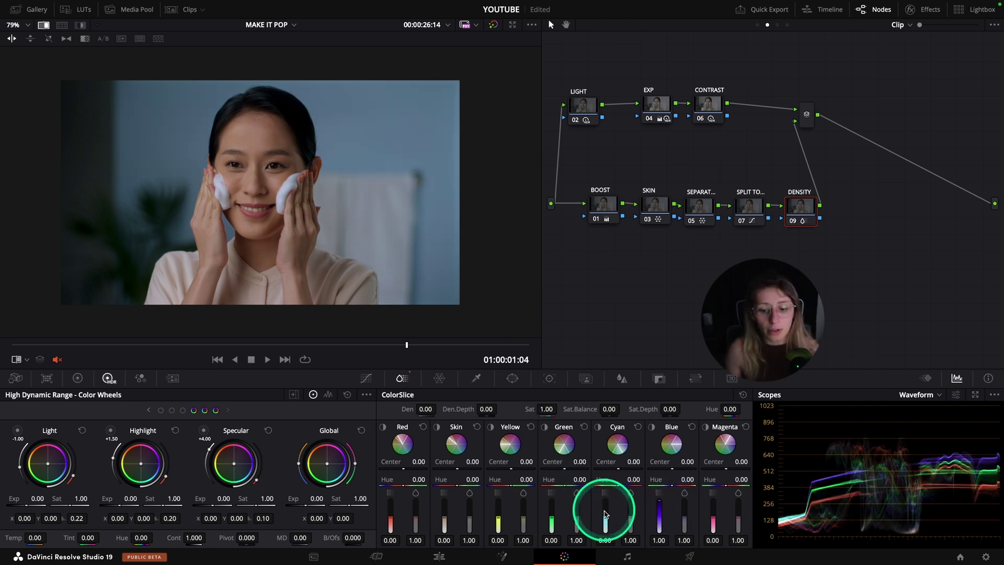
{"action": "left_click_drag", "start_coordinate": [605, 502], "coordinate": [608, 510]}
{"action": "key", "text": "super+f"}
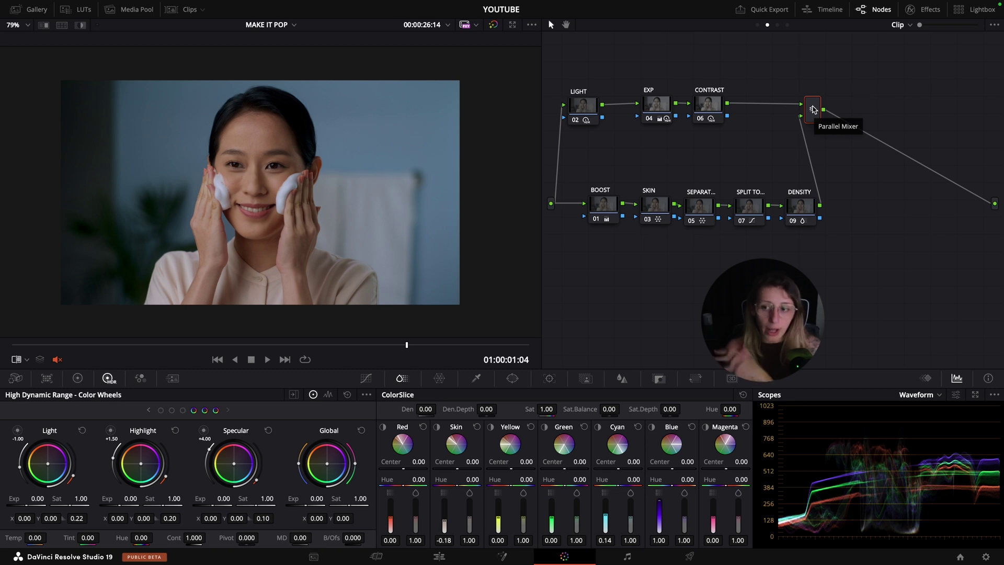
- Add a serial node after the mixer and move it further from the mixer in the node graph
{"action": "left_click", "coordinate": [813, 109]}
{"action": "right_click", "coordinate": [813, 110]}
{"action": "left_click", "coordinate": [830, 179]}
{"action": "left_click", "coordinate": [873, 188]}
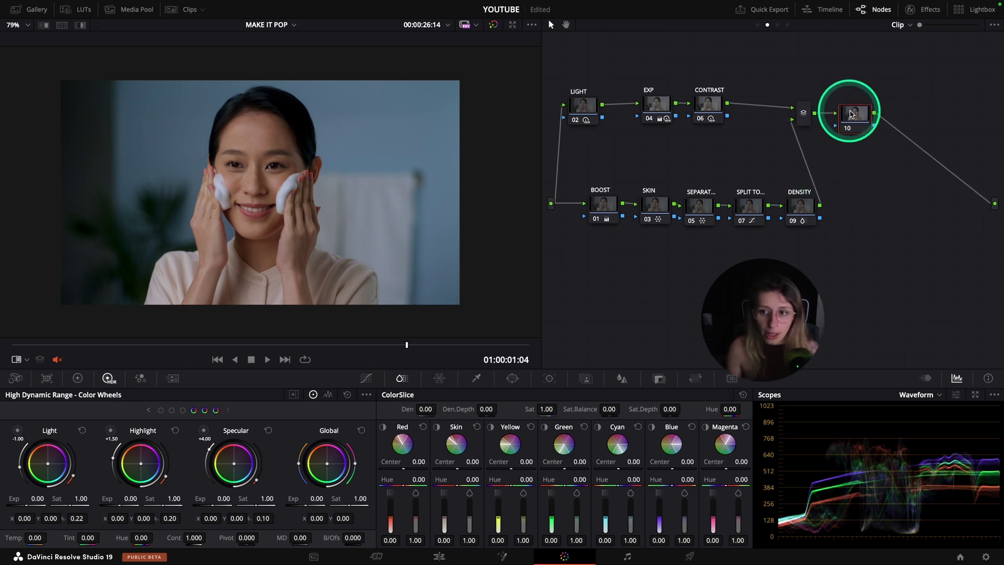
{"action": "left_click_drag", "start_coordinate": [847, 109], "coordinate": [879, 110]}
- Set the composite mode of the node after the mixer to Overlay
{"action": "right_click", "coordinate": [891, 120]}
{"action": "mouse_move", "coordinate": [909, 296]}
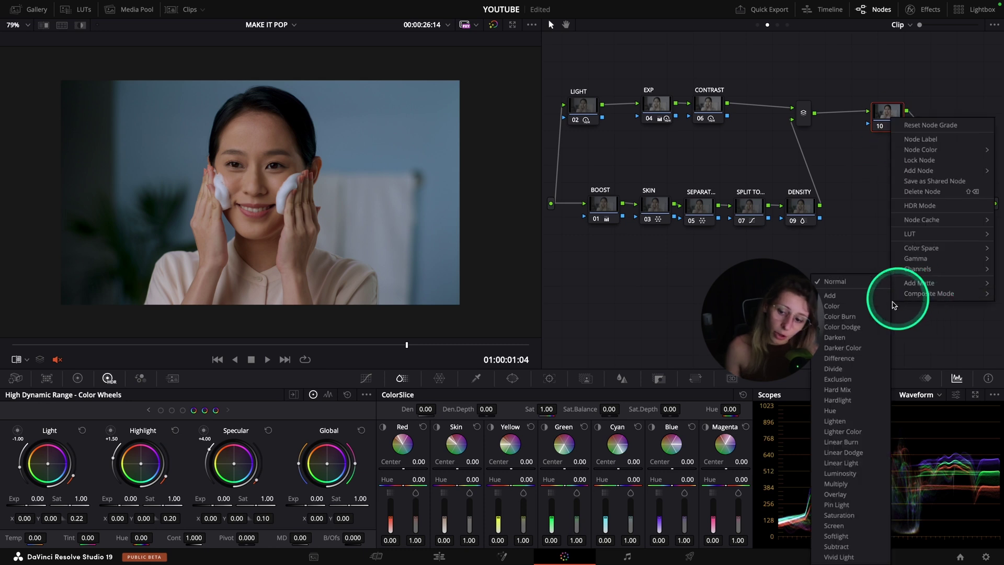
{"action": "left_click", "coordinate": [837, 494]}
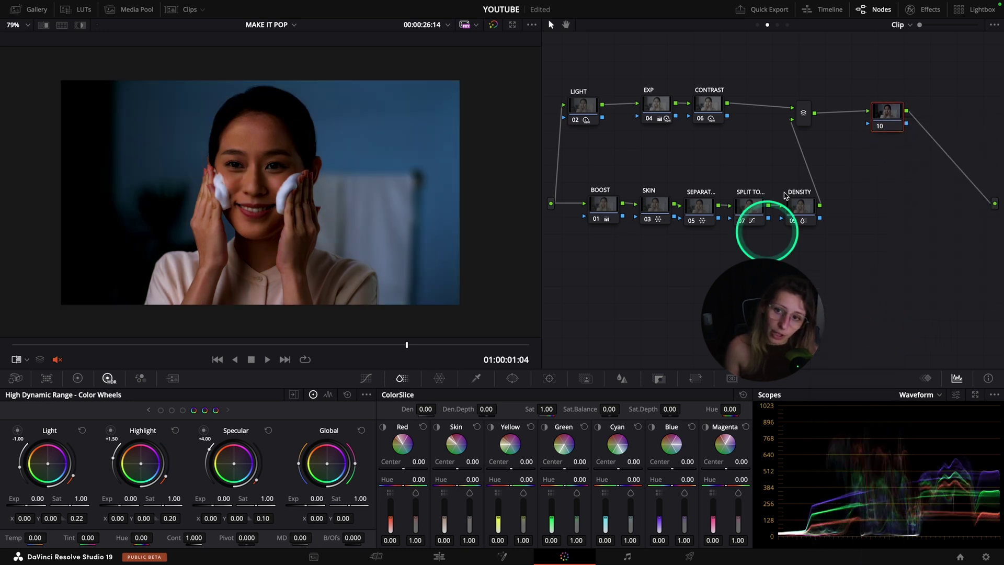
{"action": "left_click", "coordinate": [846, 160]}
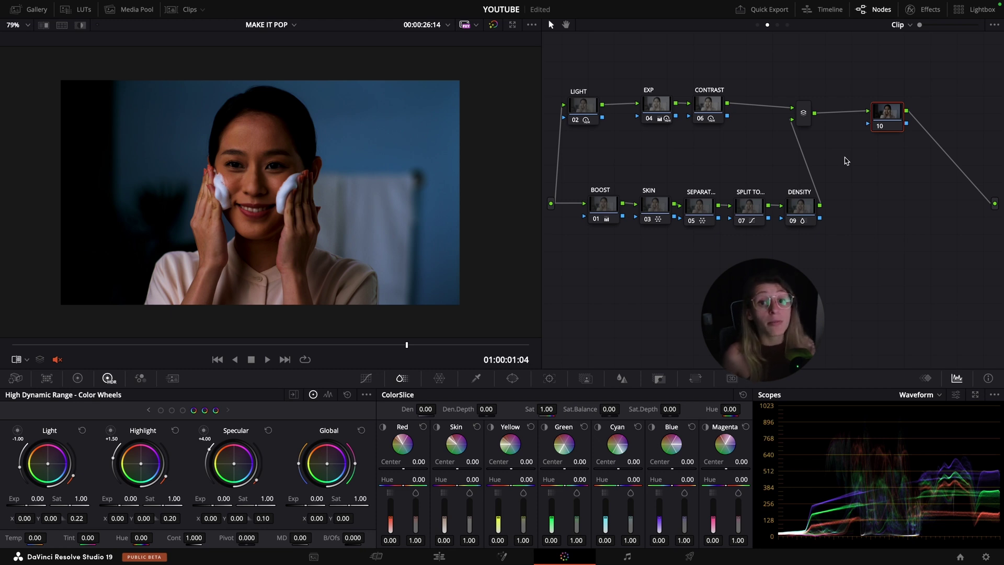
- Label the overlay-mode node OVERLAY and reduce its key output gain to 0.186
{"action": "left_click", "coordinate": [660, 378]}
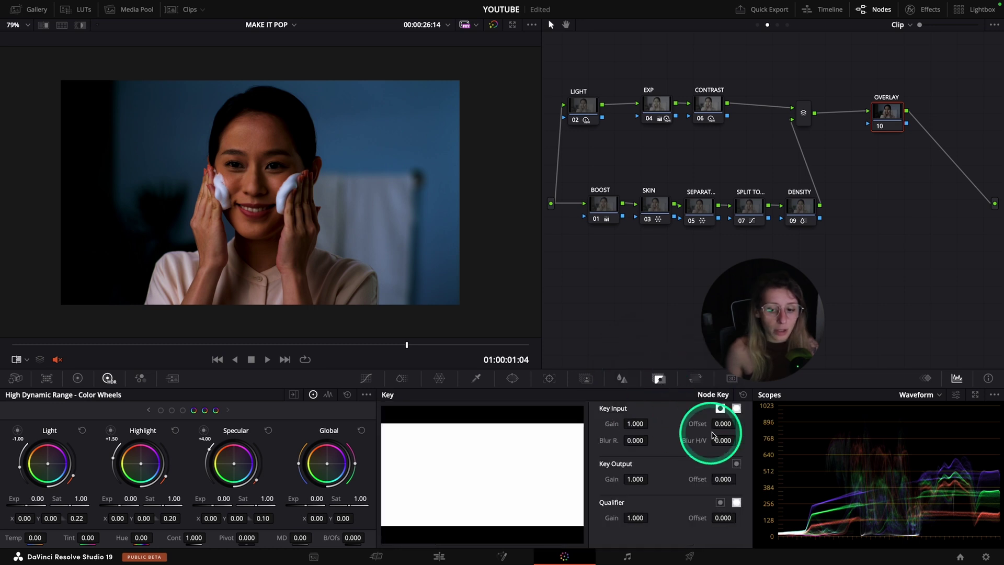
{"action": "left_click_drag", "start_coordinate": [631, 482], "coordinate": [587, 478]}
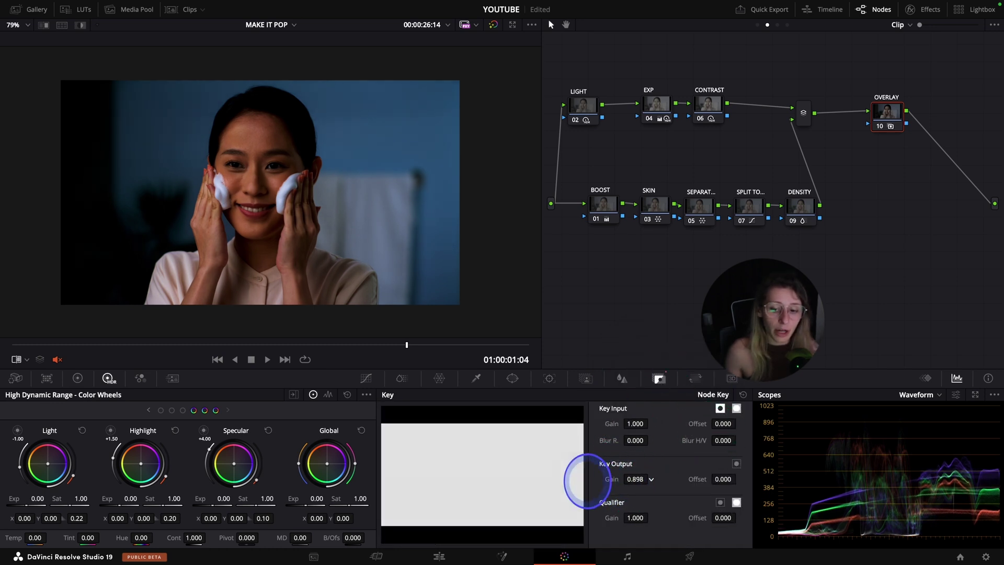
{"action": "left_click_drag", "start_coordinate": [451, 469], "coordinate": [214, 463]}
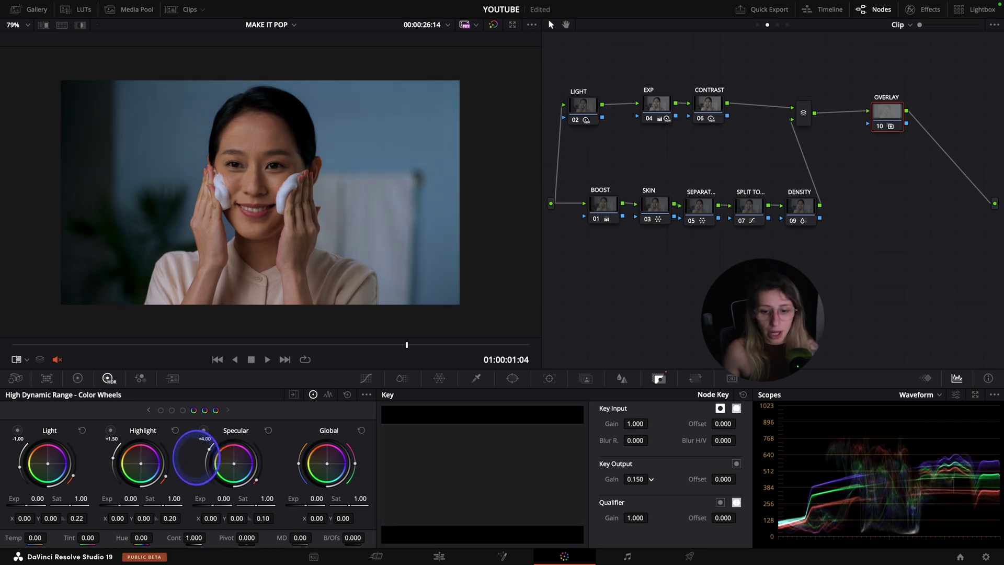
- Check the overlay effect on the full-screen image and review the DENSITY node's ColorSlice settings
{"action": "key", "text": "p"}
{"action": "mouse_move", "coordinate": [637, 485]}
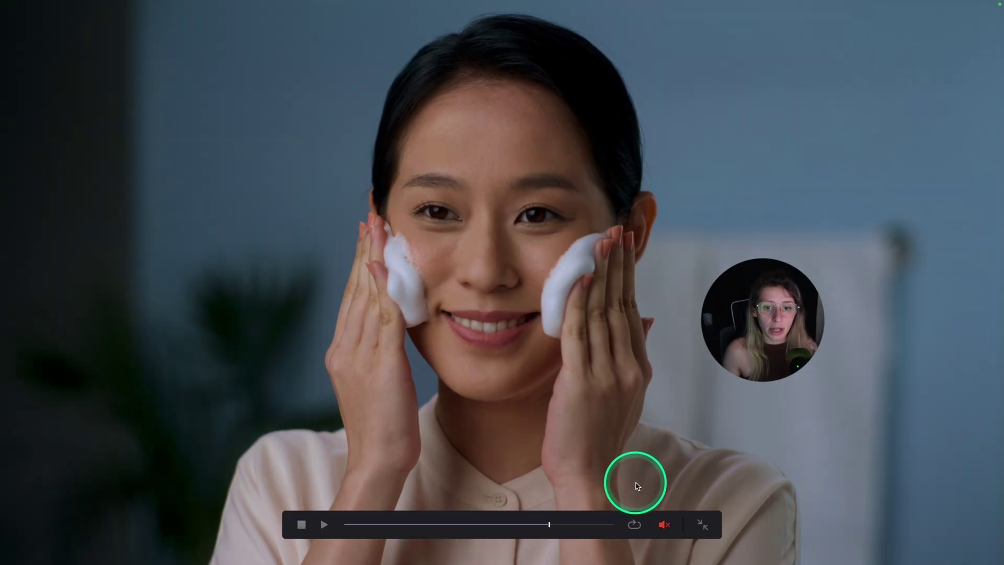
{"action": "key", "text": "p"}
{"action": "key", "text": "p"}
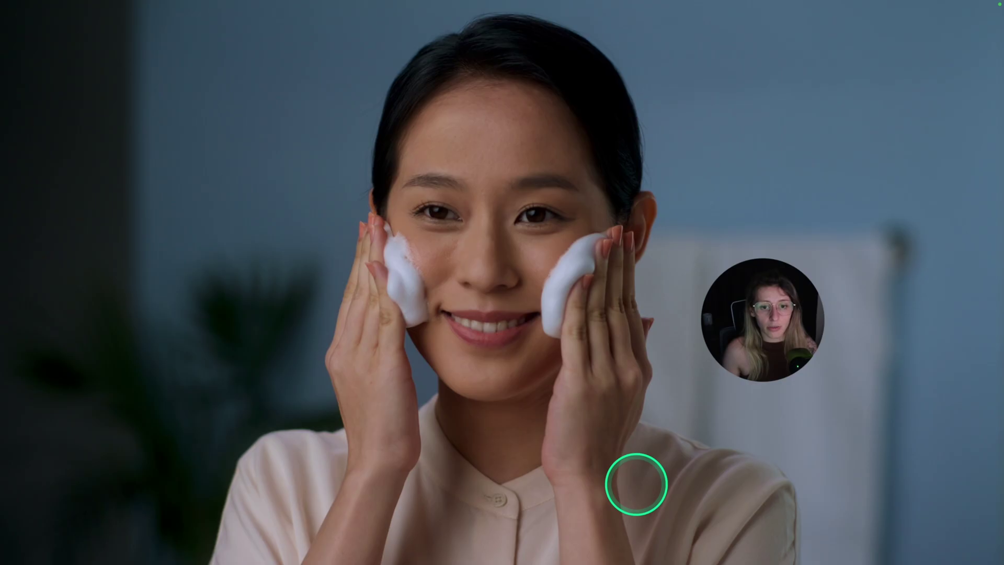
{"action": "key", "text": "p"}
{"action": "key", "text": "p"}
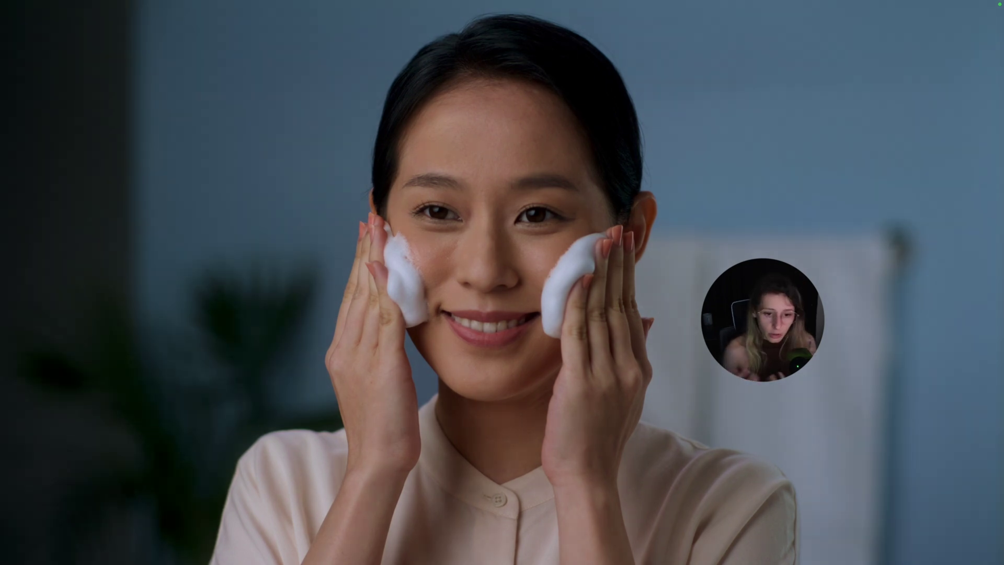
{"action": "key", "text": "p"}
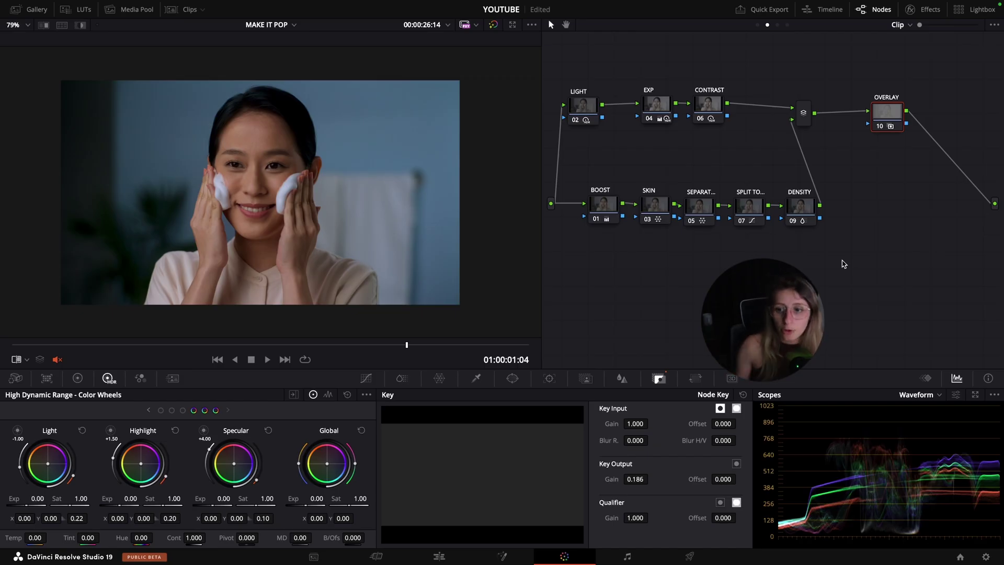
{"action": "left_click", "coordinate": [801, 210]}
{"action": "left_click", "coordinate": [401, 380]}
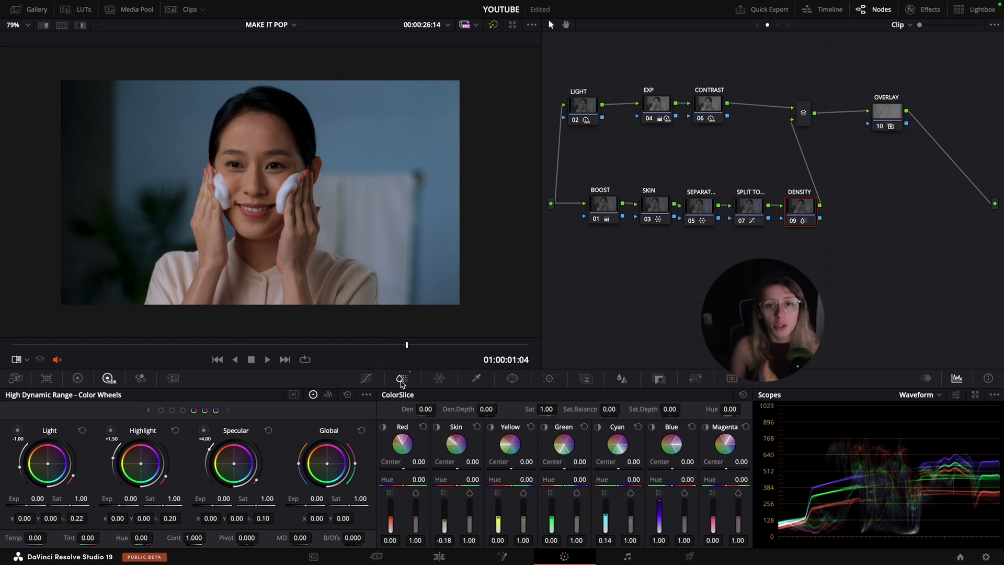
- Insert a serial node labelled VIGN between the mixer and the OVERLAY node, spacing the two nodes apart
{"action": "left_click", "coordinate": [889, 110]}
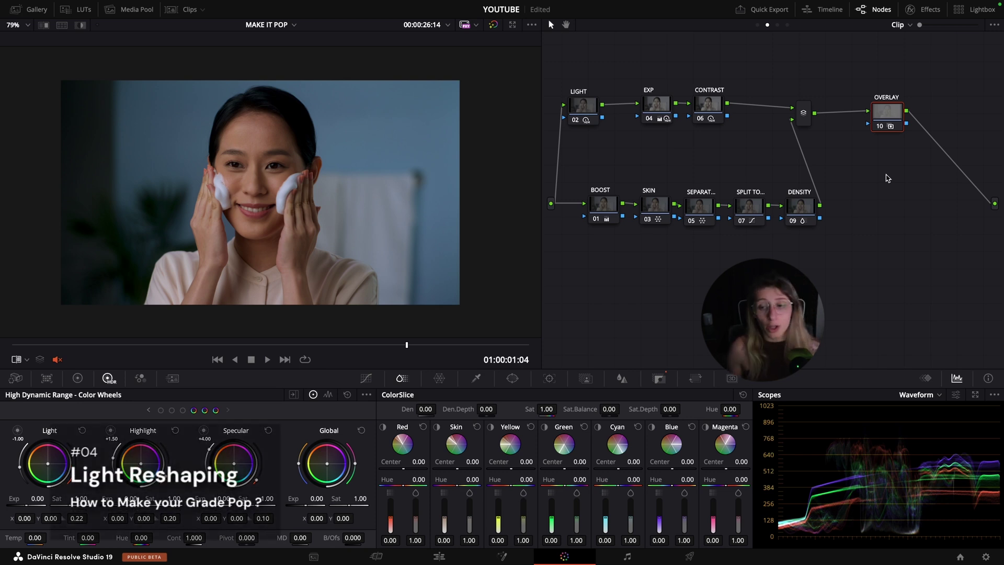
{"action": "key", "text": "alt+s"}
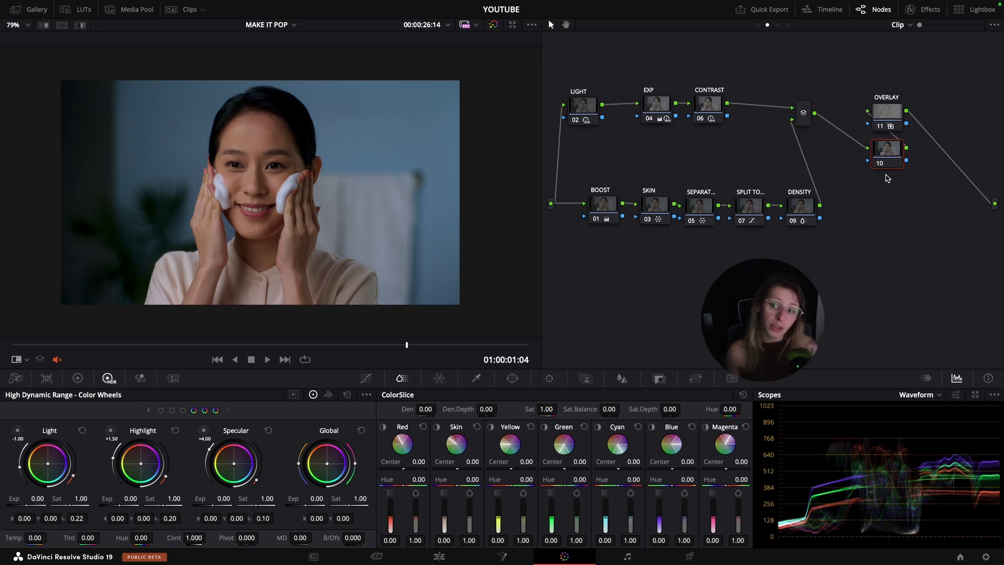
{"action": "left_click_drag", "start_coordinate": [885, 120], "coordinate": [909, 115]}
{"action": "left_click_drag", "start_coordinate": [889, 150], "coordinate": [855, 142]}
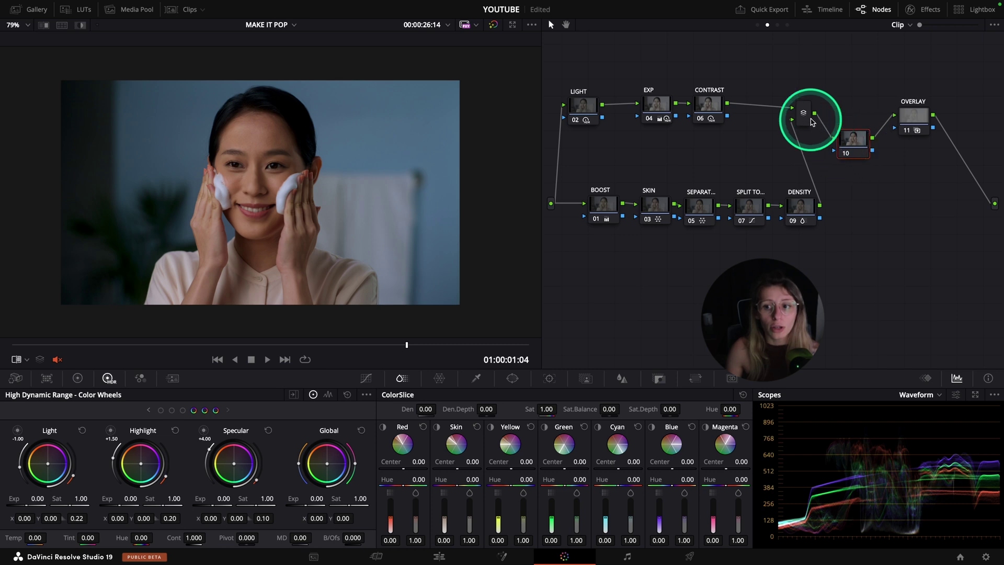
{"action": "right_click", "coordinate": [842, 138]}
{"action": "left_click", "coordinate": [867, 162]}
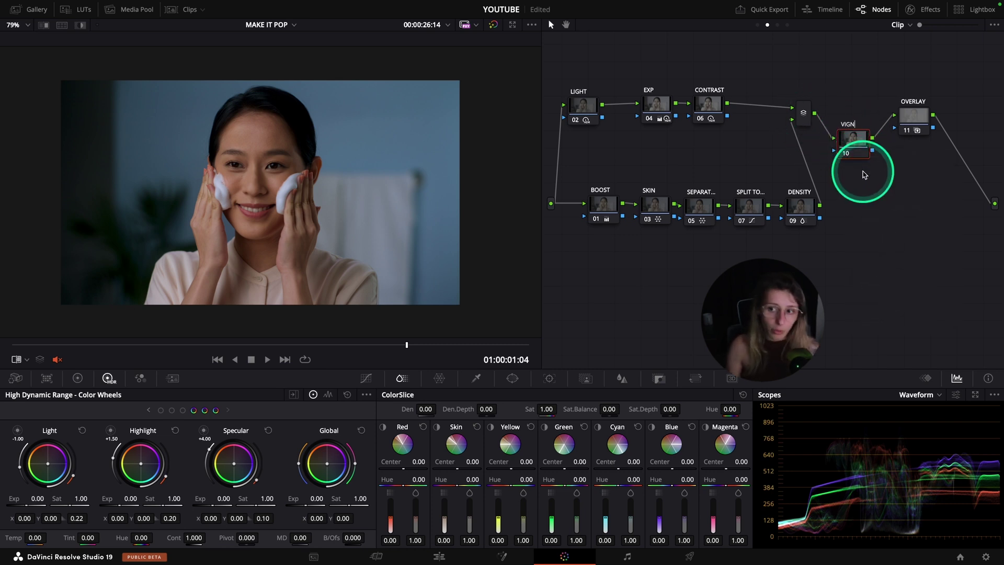
{"action": "key", "text": "Return"}
{"action": "left_click", "coordinate": [932, 237]}
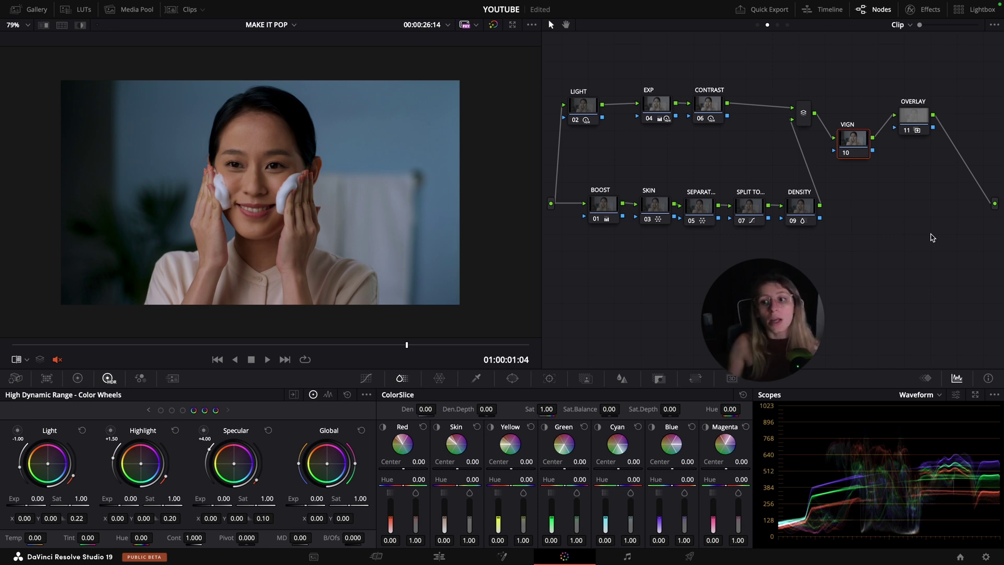
- Add a circular window around the woman on VIGN with size 58.54, aspect 45.36 and softness 18.00, and check its highlighted area
{"action": "left_click", "coordinate": [514, 385]}
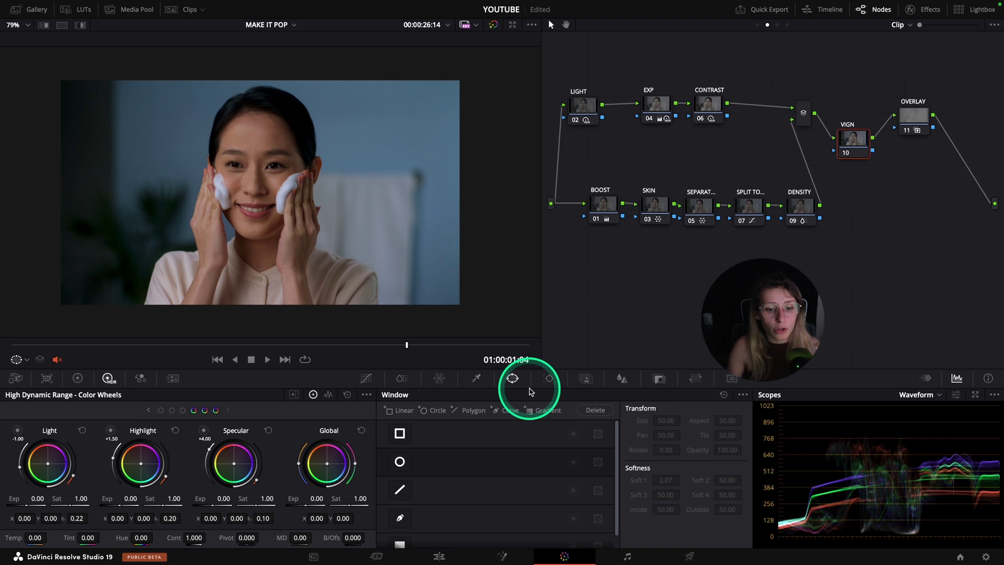
{"action": "left_click", "coordinate": [399, 463]}
{"action": "left_click_drag", "start_coordinate": [261, 260], "coordinate": [262, 303]}
{"action": "left_click_drag", "start_coordinate": [329, 194], "coordinate": [361, 192]}
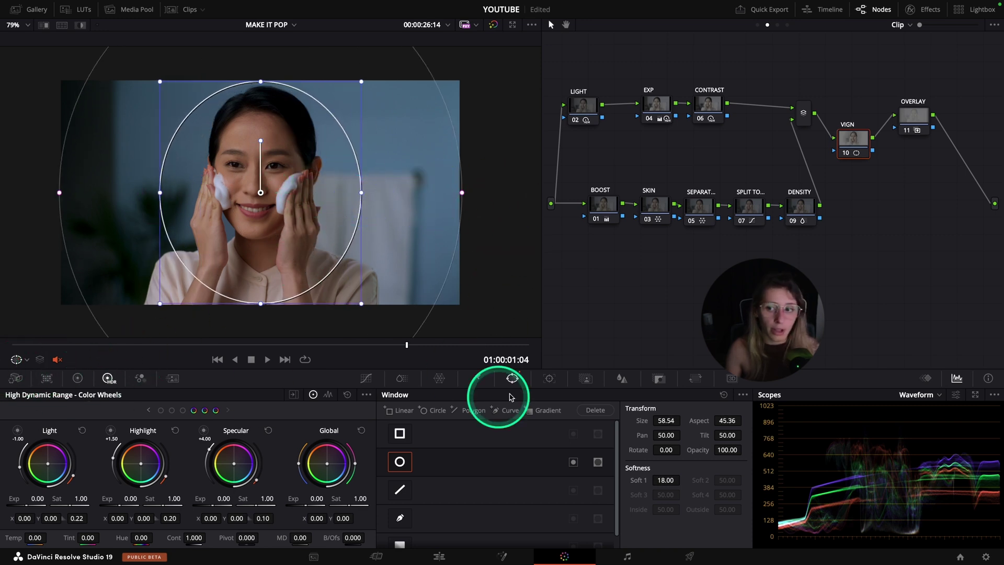
{"action": "left_click", "coordinate": [80, 25]}
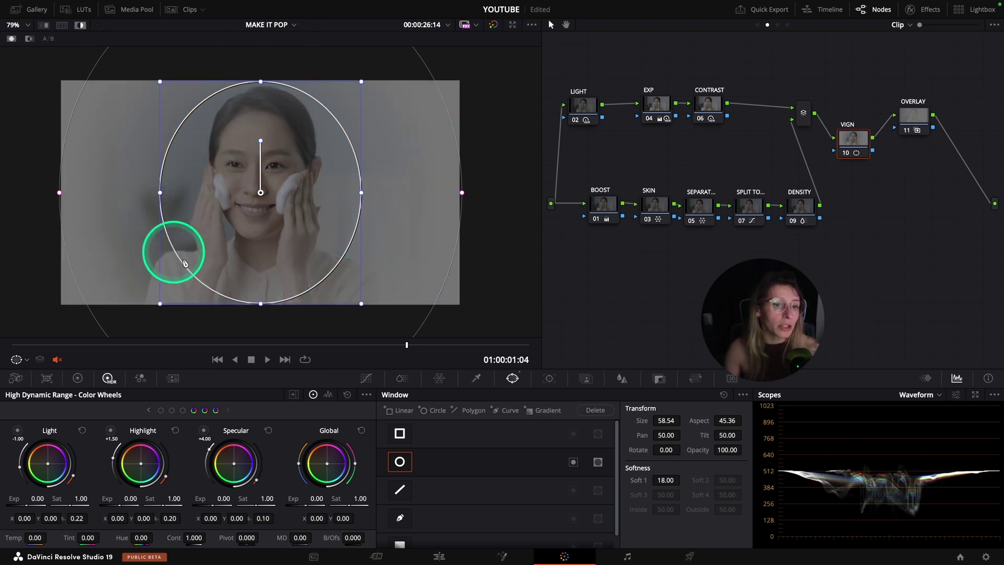
{"action": "left_click", "coordinate": [80, 25]}
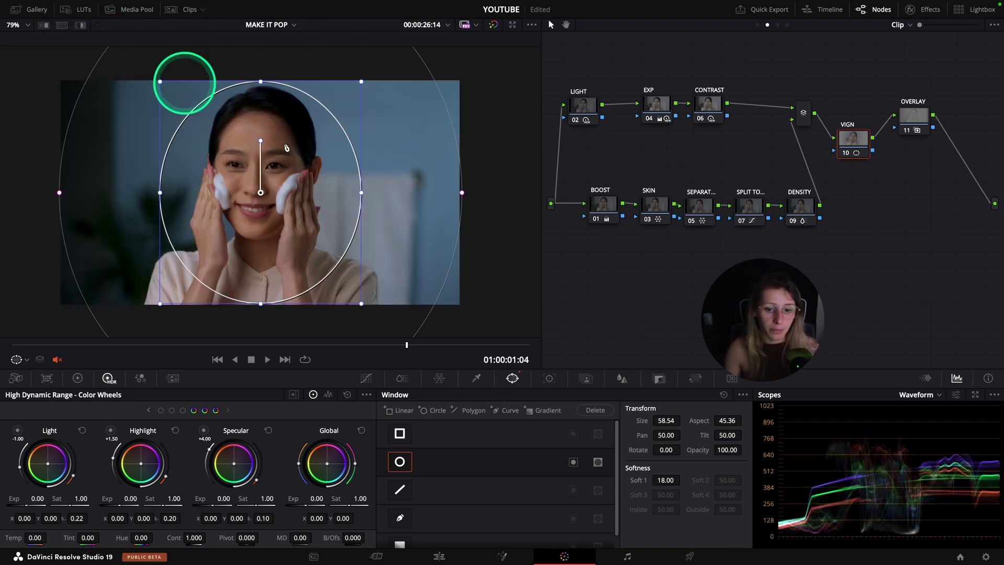
- Link the custom curve channels on VIGN and raise the curve slightly at one point in the upper midtones
{"action": "left_click", "coordinate": [366, 378]}
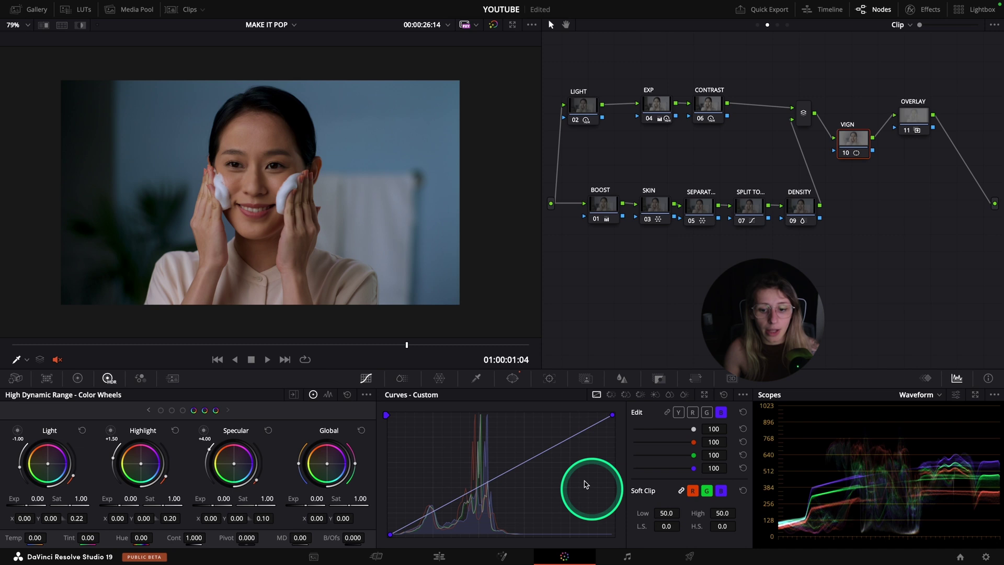
{"action": "left_click", "coordinate": [679, 413]}
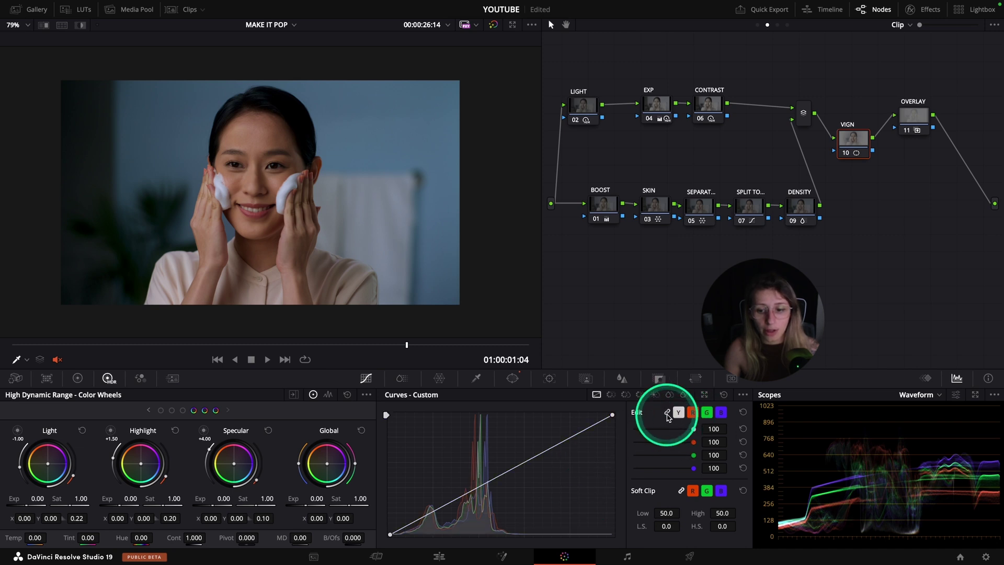
{"action": "left_click", "coordinate": [550, 450]}
{"action": "left_click_drag", "start_coordinate": [550, 449], "coordinate": [539, 447]}
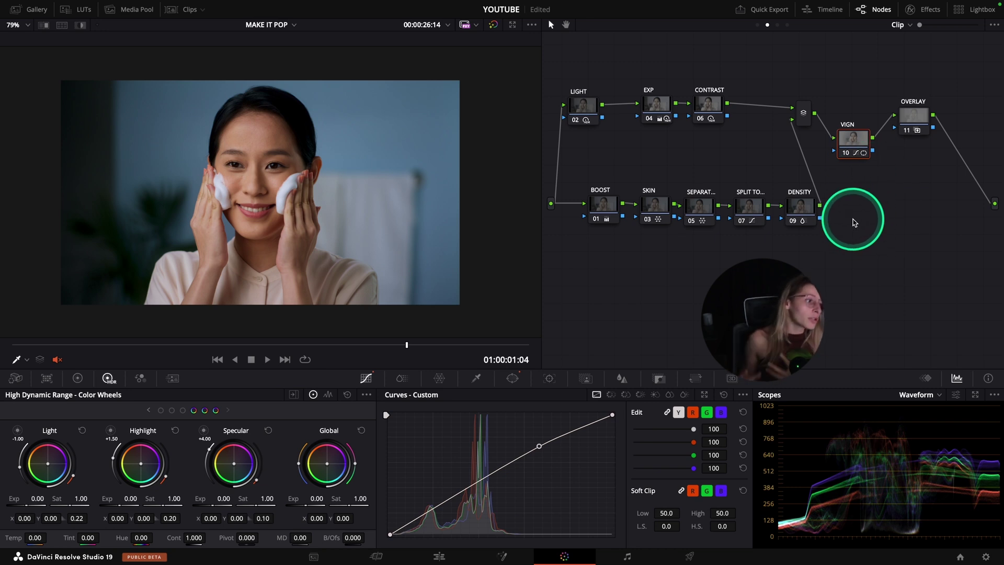
- Add an outside node following VIGN and check the area it affects with the highlight view
{"action": "right_click", "coordinate": [848, 138]}
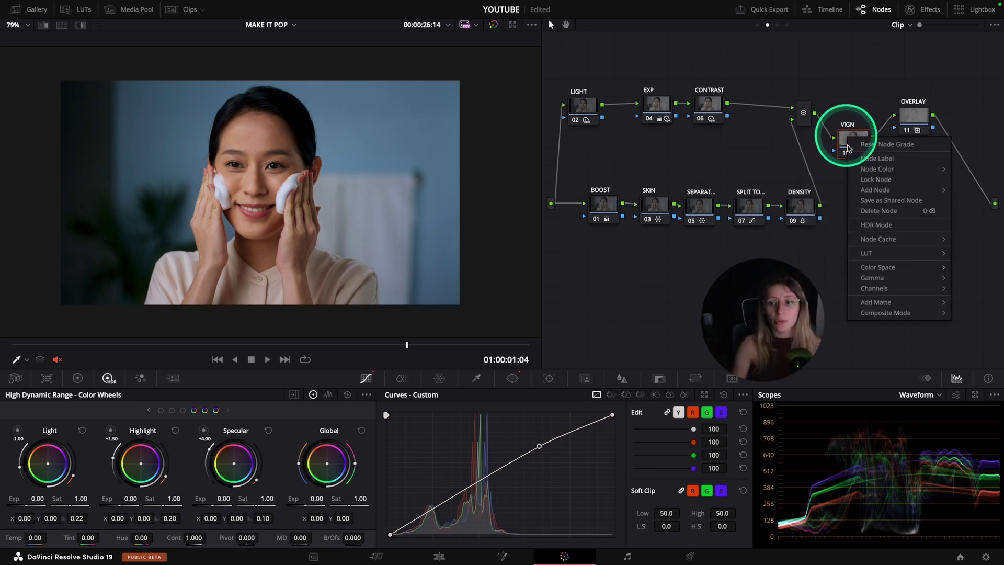
{"action": "mouse_move", "coordinate": [875, 190]}
{"action": "mouse_move", "coordinate": [823, 217]}
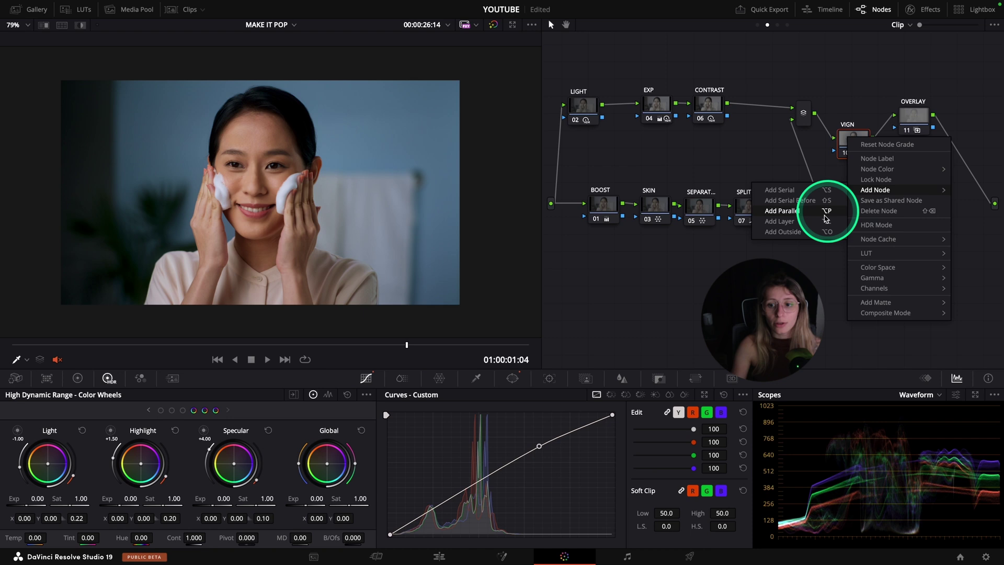
{"action": "left_click", "coordinate": [782, 230]}
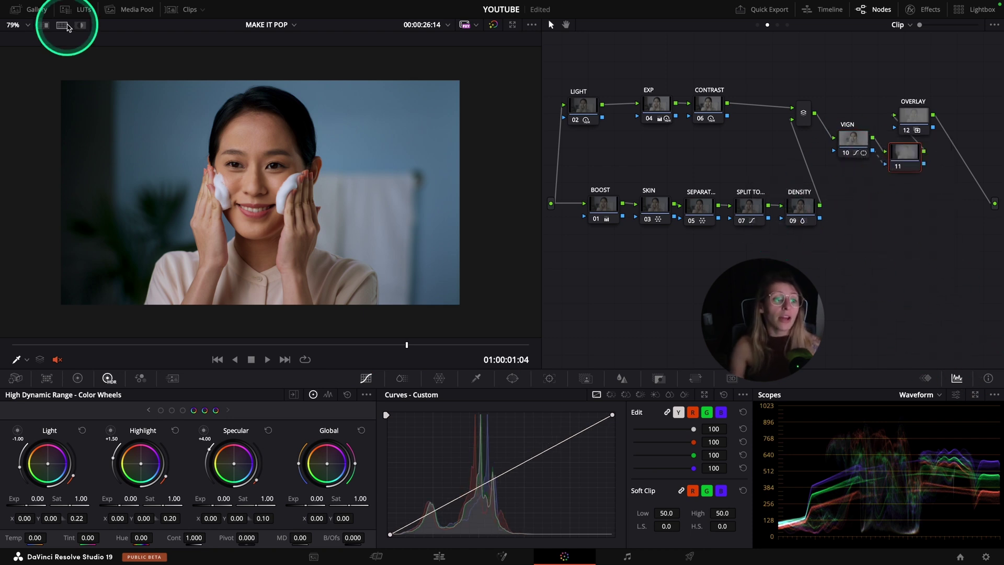
{"action": "left_click", "coordinate": [80, 25]}
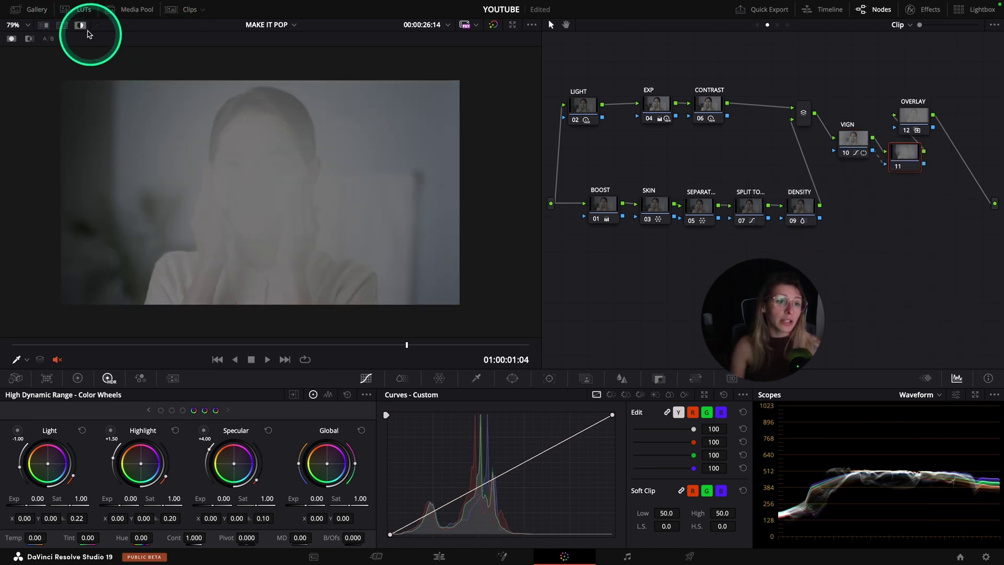
{"action": "left_click", "coordinate": [80, 25]}
- Lower the outside node's linked custom curve slightly in the upper midtones and check the light reshaping on the full-screen image
{"action": "left_click", "coordinate": [534, 457]}
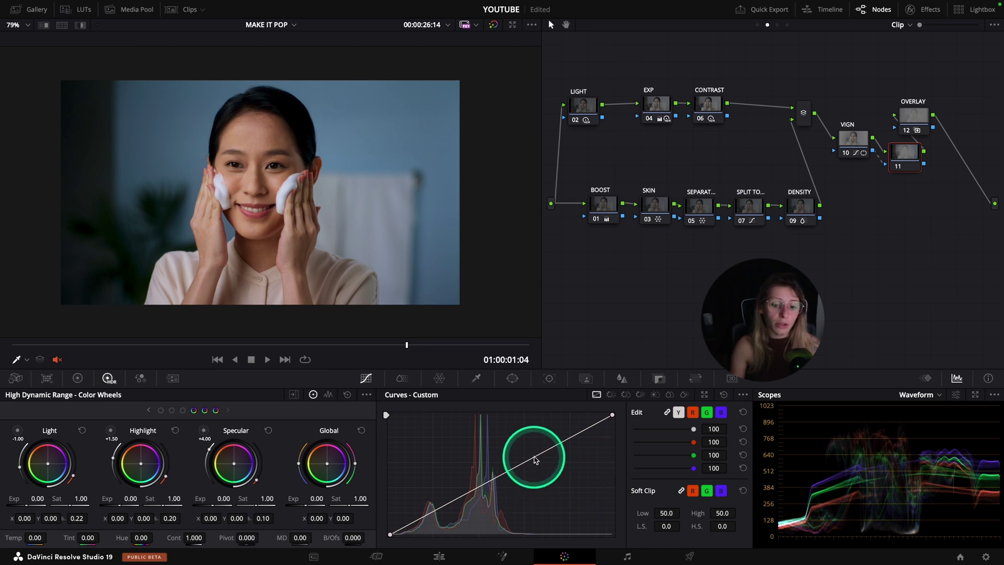
{"action": "left_click_drag", "start_coordinate": [534, 457], "coordinate": [537, 461]}
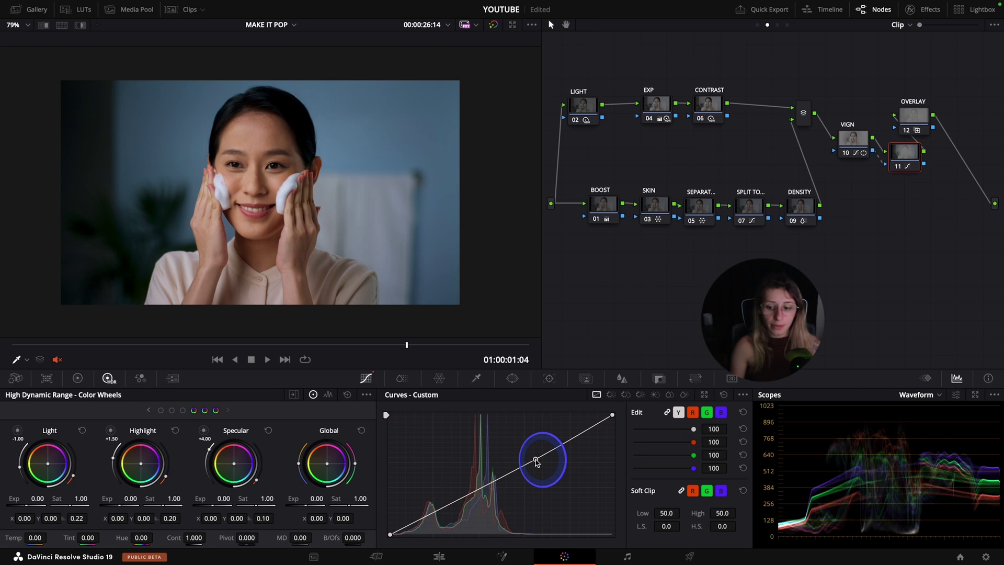
{"action": "left_click", "coordinate": [907, 151]}
{"action": "key", "text": "ctrl+f"}
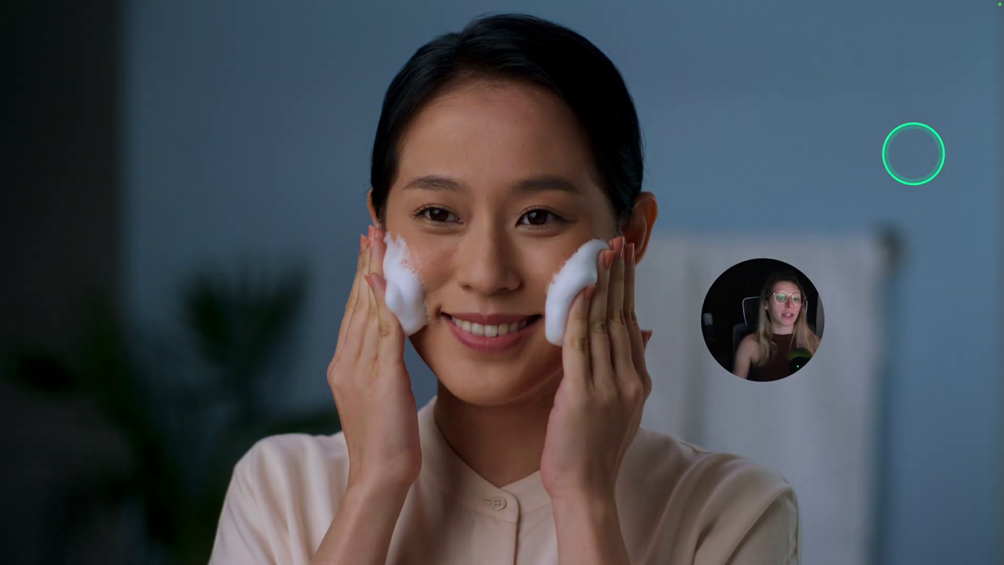
{"action": "mouse_move", "coordinate": [914, 152]}
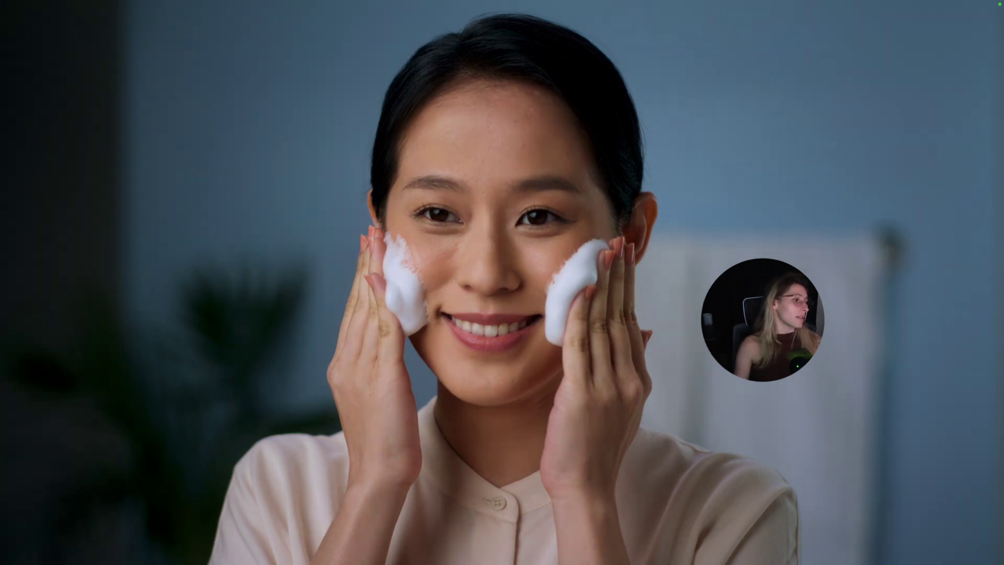
{"action": "key", "text": "Escape"}
{"action": "left_click", "coordinate": [906, 379]}
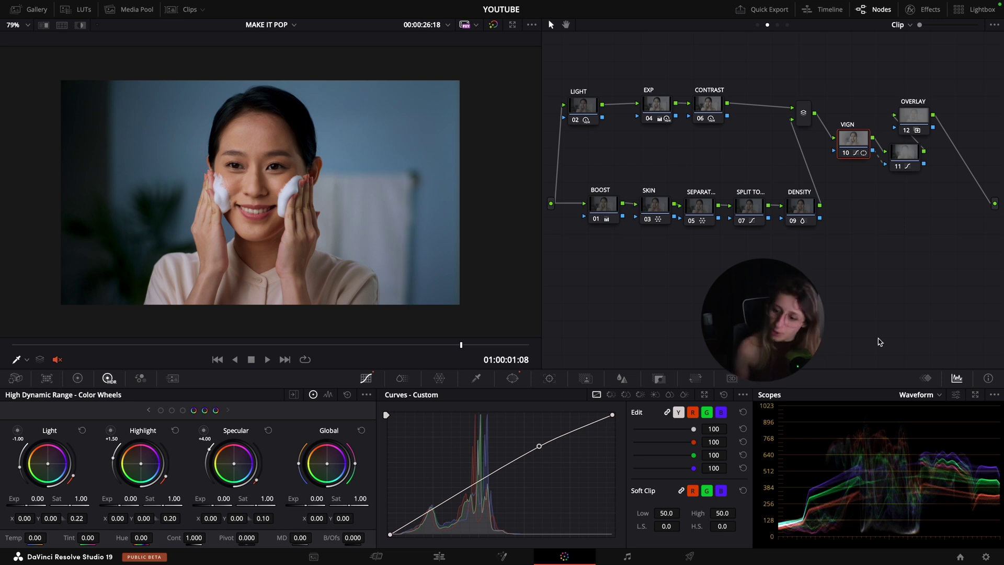
- Review the face-wash clip's finished grade by scrubbing through it, switching between it and the clip of the woman writing
{"action": "key", "text": "Down"}
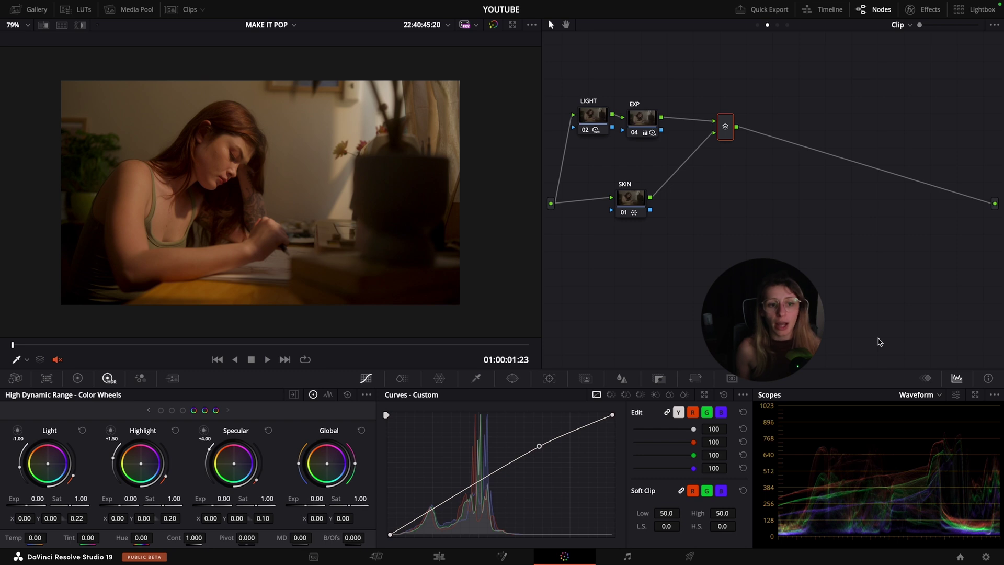
{"action": "key", "text": "Down"}
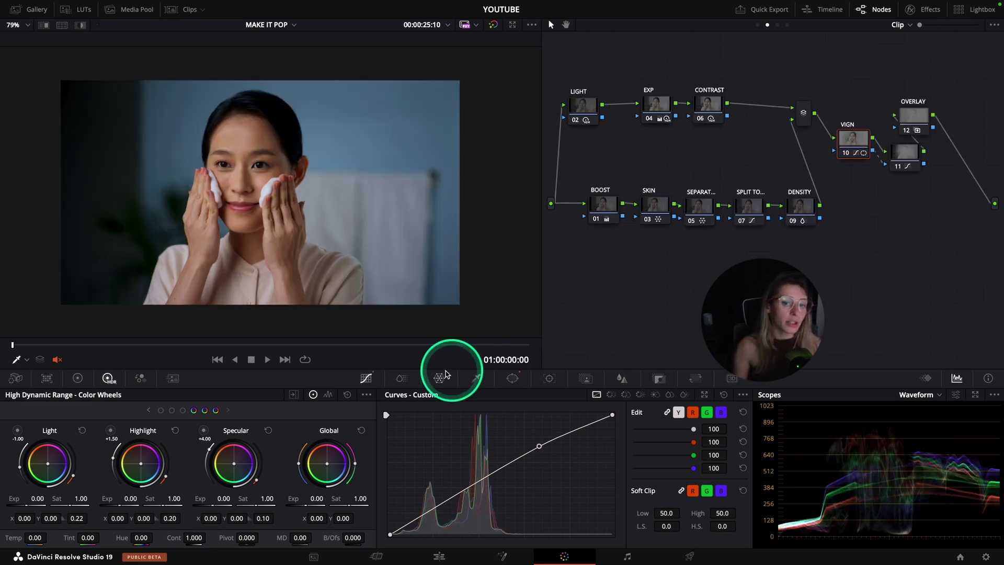
{"action": "left_click_drag", "start_coordinate": [242, 344], "coordinate": [394, 354]}
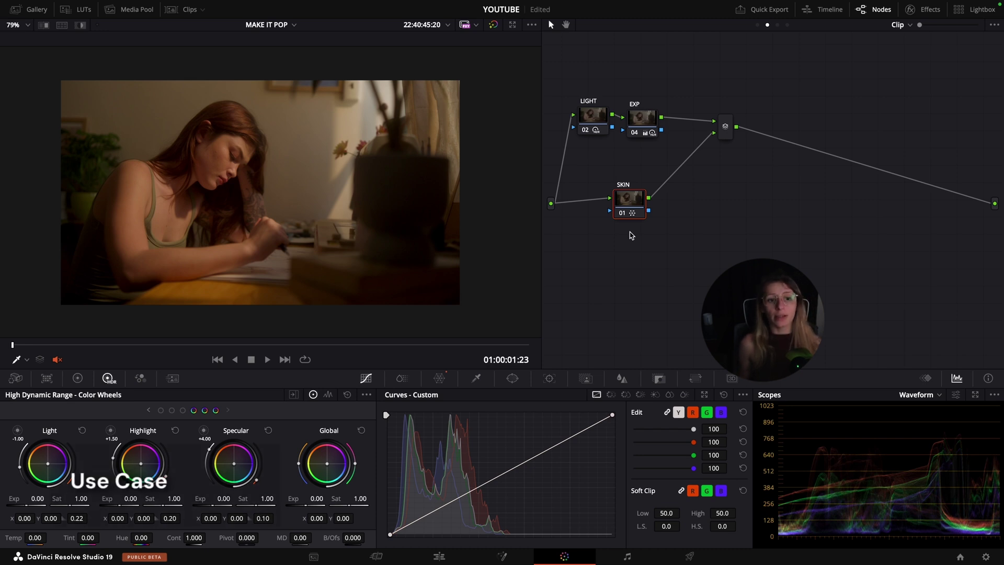
- On the clip of the woman writing, add a serial node labelled SPLIT after SKIN and enlarge its custom curves
{"action": "left_click_drag", "start_coordinate": [626, 204], "coordinate": [609, 215]}
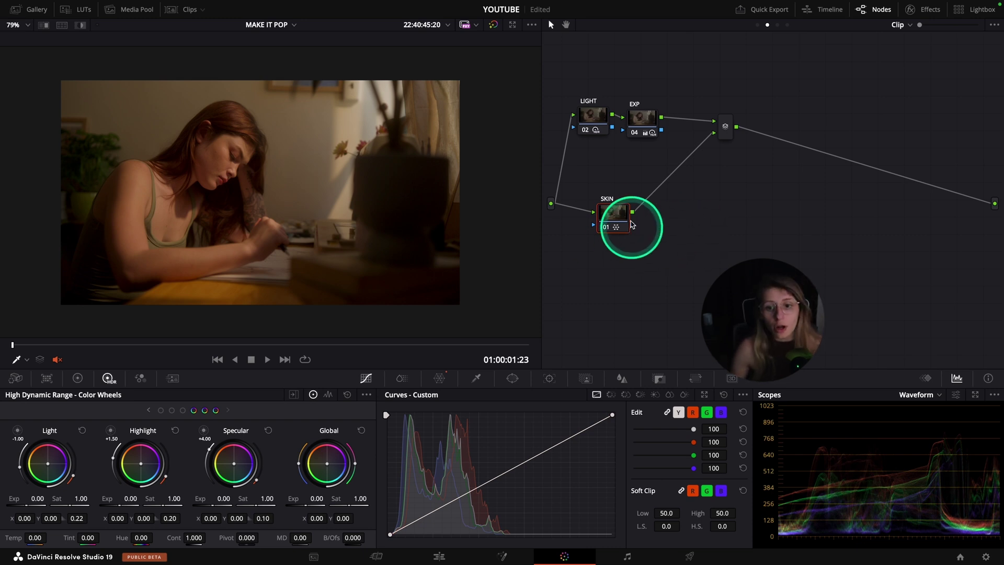
{"action": "key", "text": "alt+s"}
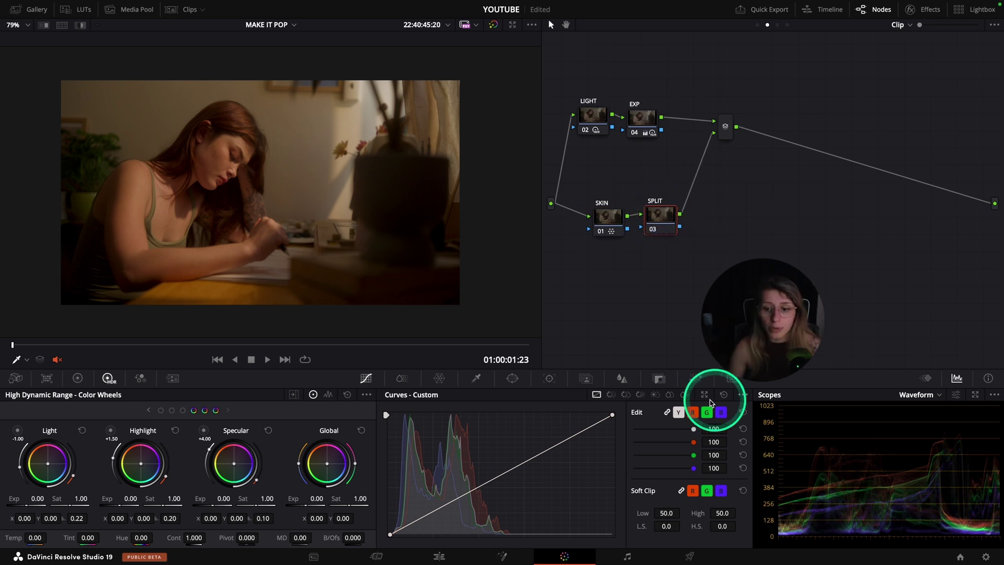
{"action": "left_click", "coordinate": [709, 400]}
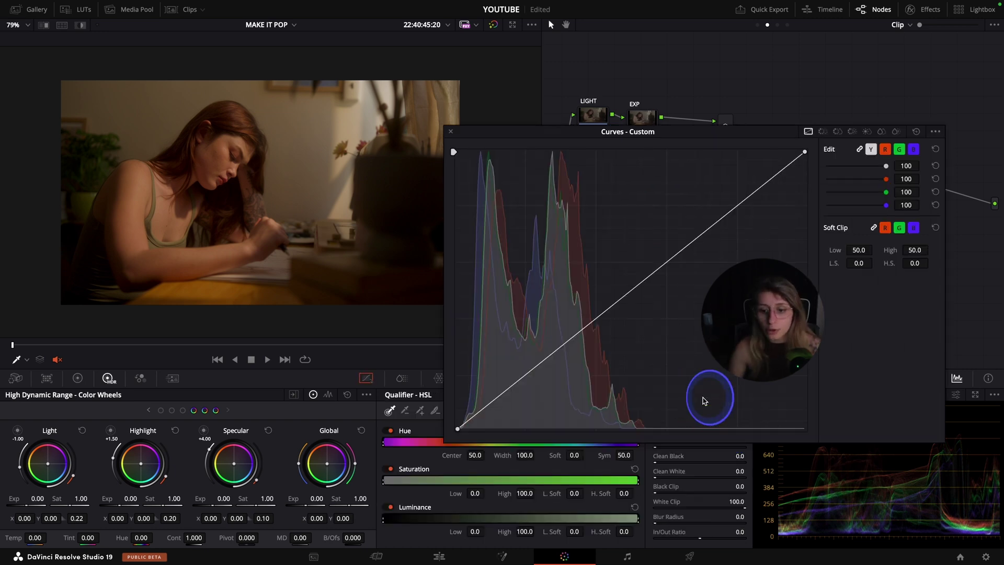
- Anchor SPLIT's red curve in the lower midtones, pull its shadows down slightly, and check the image full screen
{"action": "left_click", "coordinate": [885, 149]}
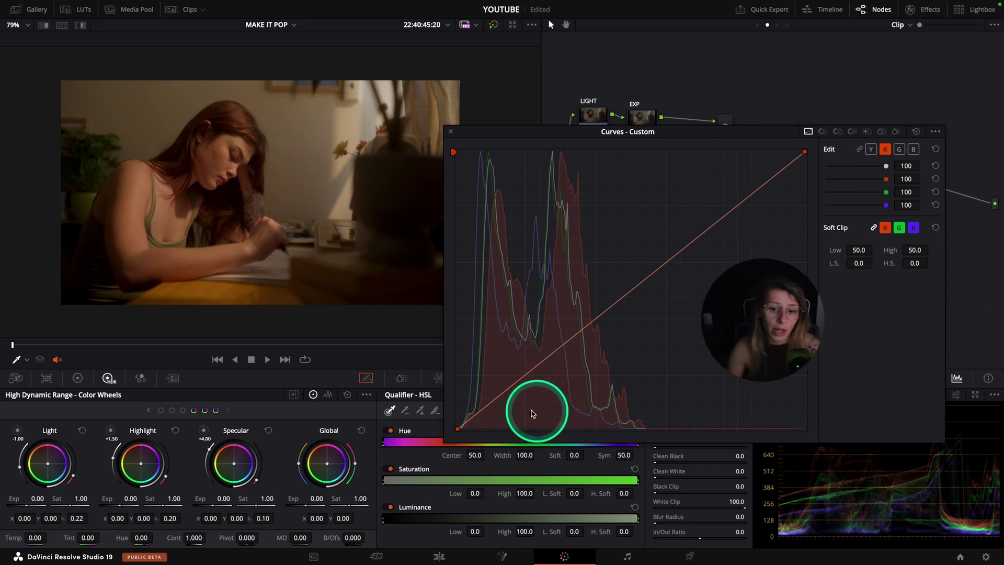
{"action": "left_click", "coordinate": [539, 364]}
{"action": "left_click", "coordinate": [516, 386]}
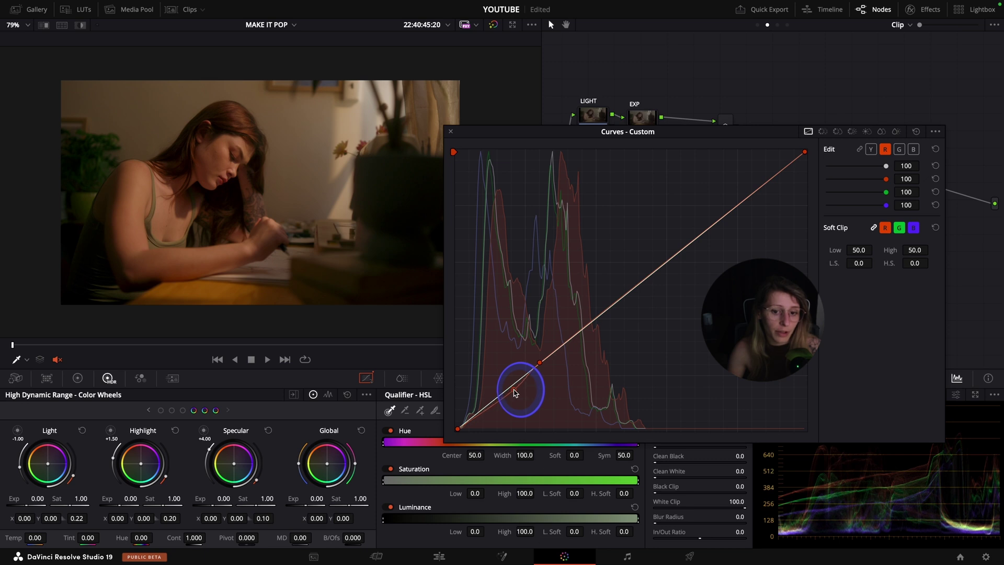
{"action": "key", "text": "super+f"}
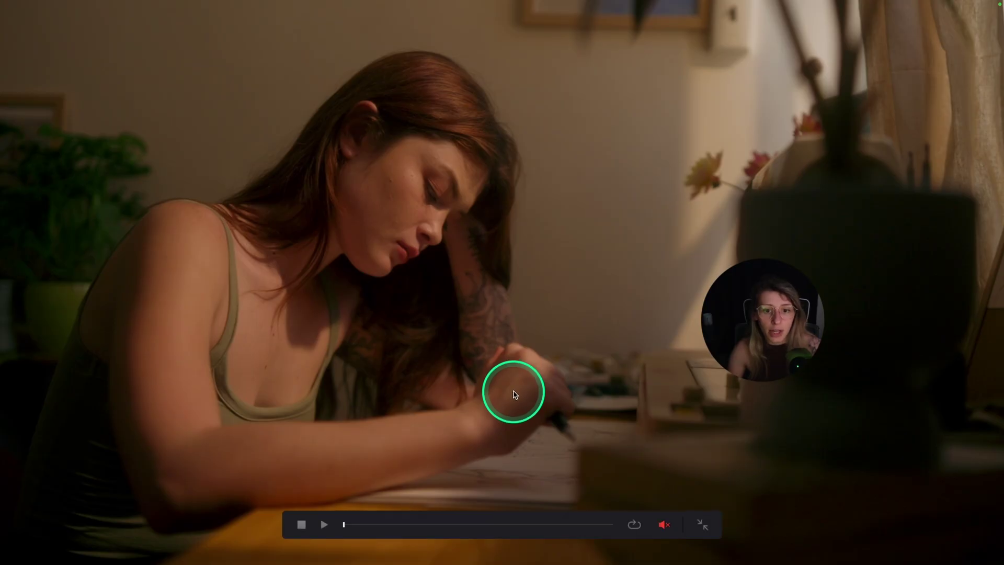
{"action": "key", "text": "super+f"}
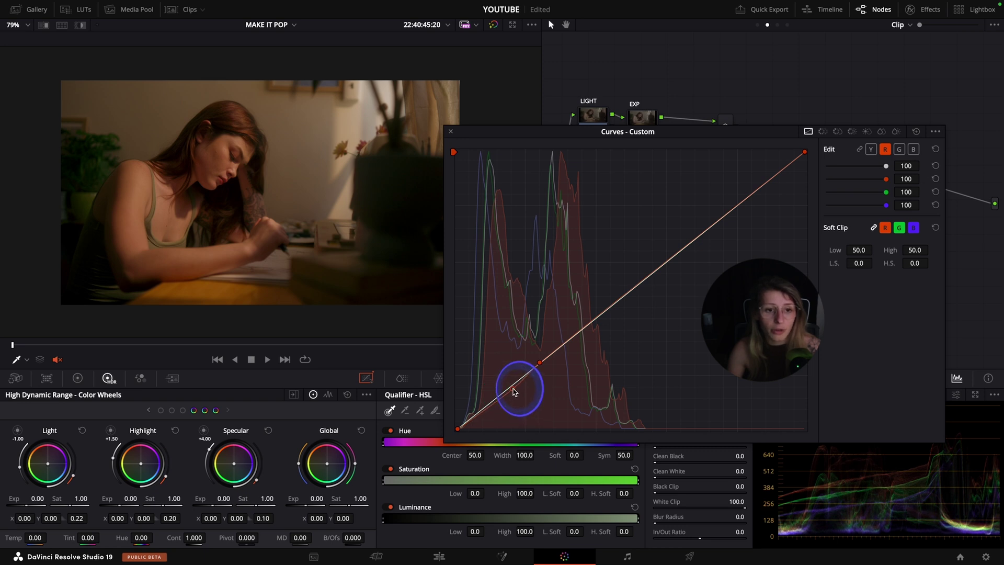
{"action": "key", "text": "super+f"}
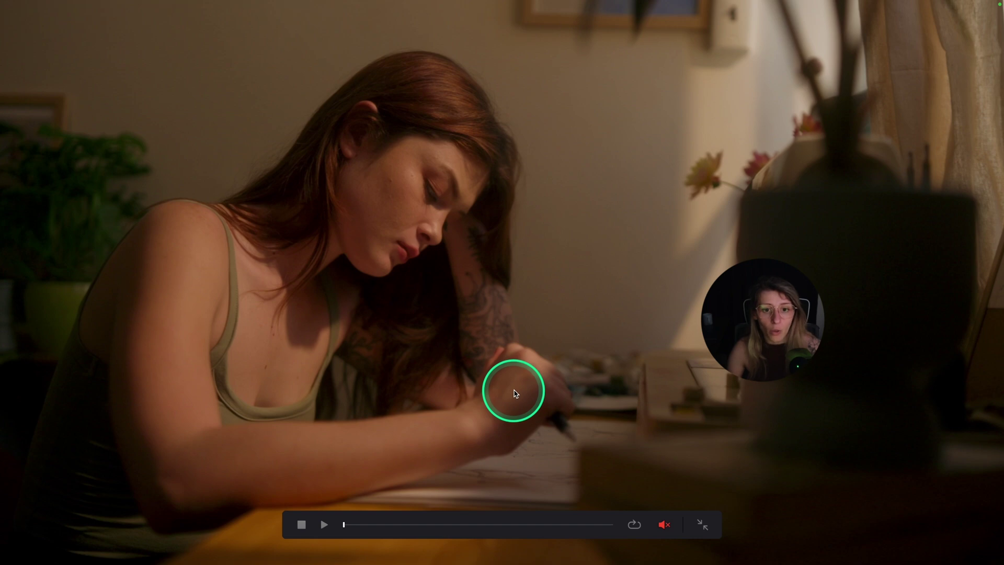
{"action": "key", "text": "super+f"}
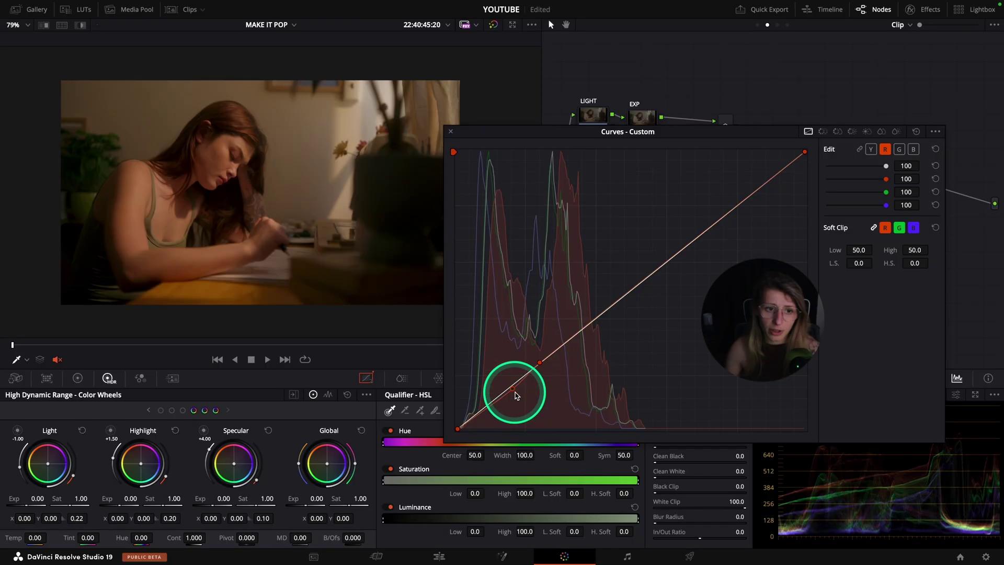
- Anchor SPLIT's blue curve in the lower midtones and raise it slightly at a point just above the anchor
{"action": "key", "text": "b"}
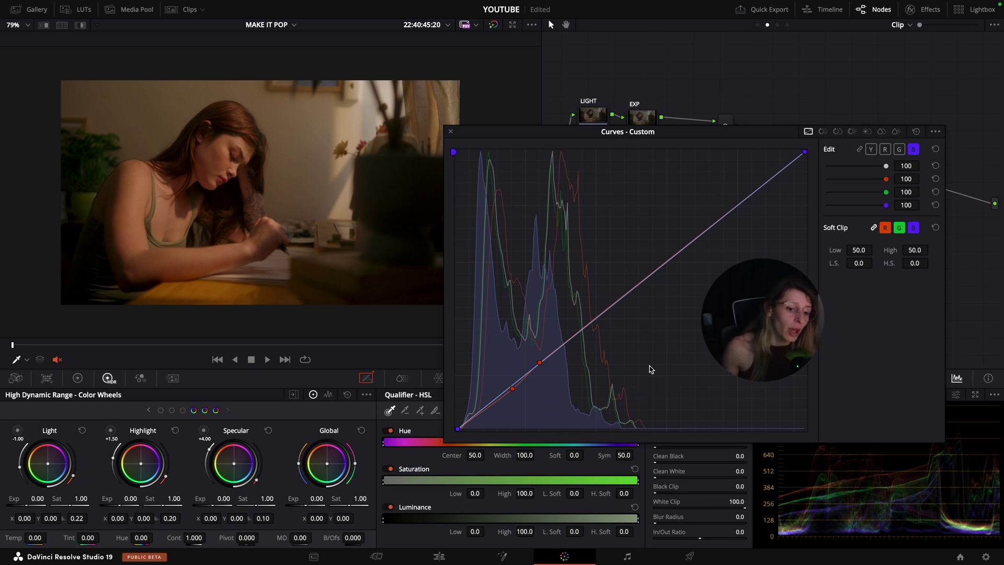
{"action": "left_click_drag", "start_coordinate": [598, 329], "coordinate": [552, 354]}
{"action": "left_click", "coordinate": [597, 321]}
{"action": "left_click_drag", "start_coordinate": [598, 321], "coordinate": [512, 392]}
- Fine-tune the shadow point of SPLIT's red curve and close the enlarged curves to check the split toning
{"action": "left_click", "coordinate": [910, 127]}
{"action": "left_click", "coordinate": [885, 149]}
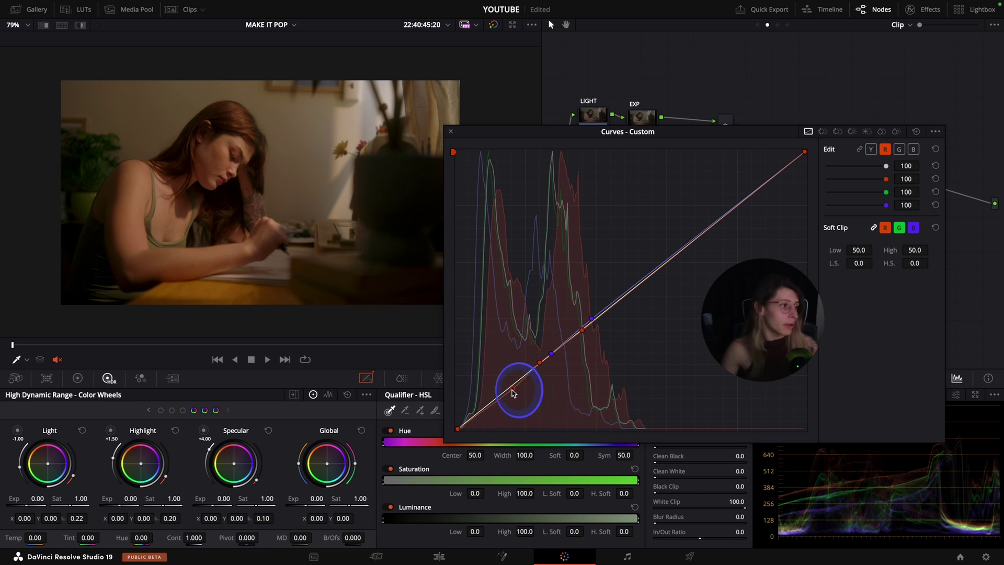
{"action": "left_click", "coordinate": [509, 394]}
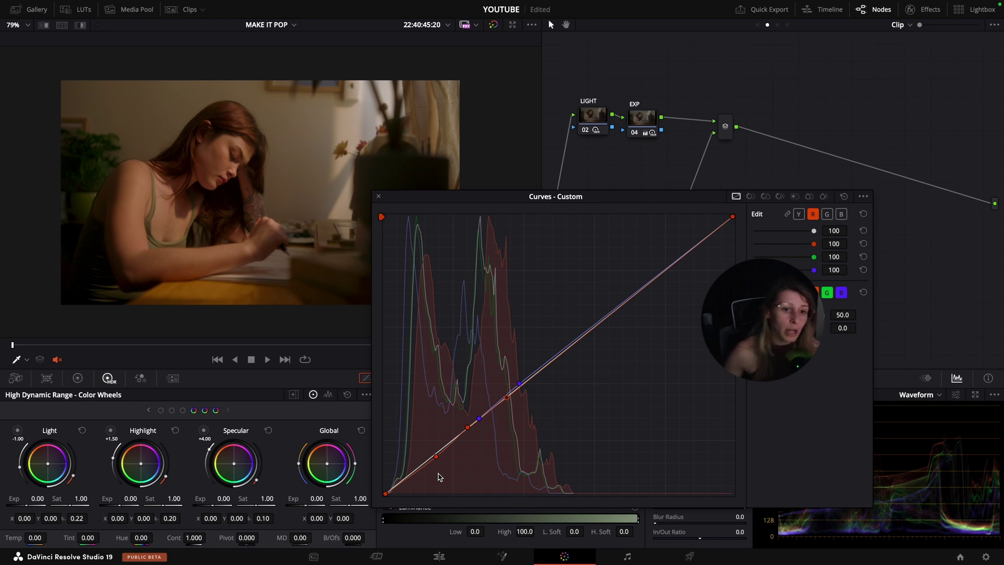
{"action": "left_click", "coordinate": [378, 197]}
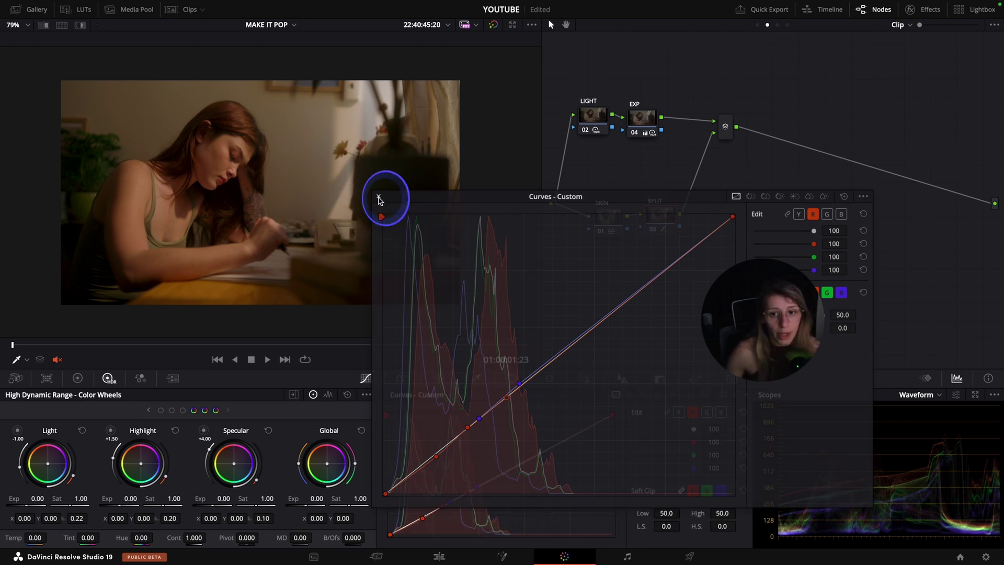
{"action": "key", "text": "ctrl+f"}
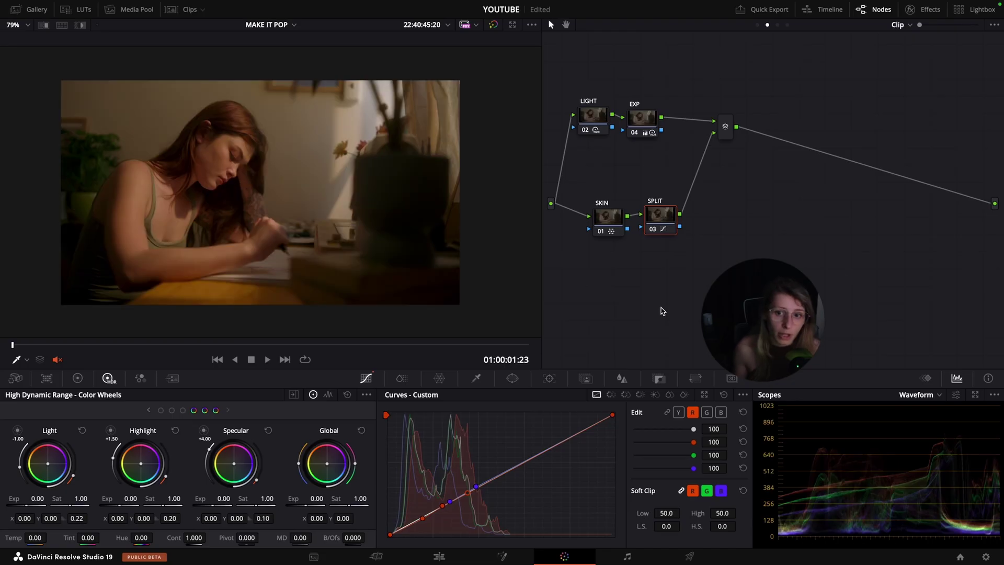
- Add a serial node after the layer mixer and set its composite mode to Overlay
{"action": "left_click", "coordinate": [769, 160]}
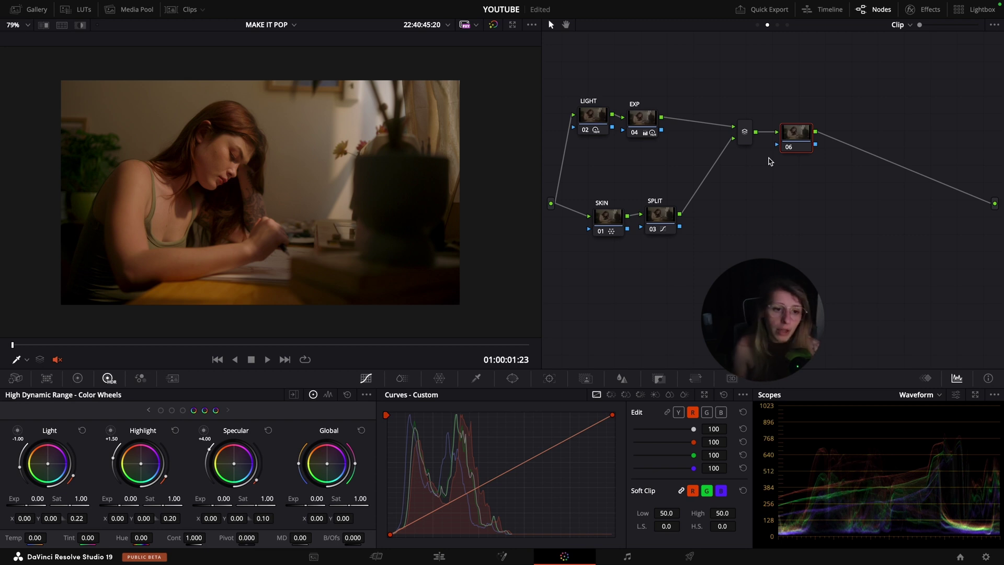
{"action": "right_click", "coordinate": [798, 135]}
{"action": "left_click", "coordinate": [857, 235]}
{"action": "left_click", "coordinate": [852, 290]}
{"action": "left_click", "coordinate": [843, 310]}
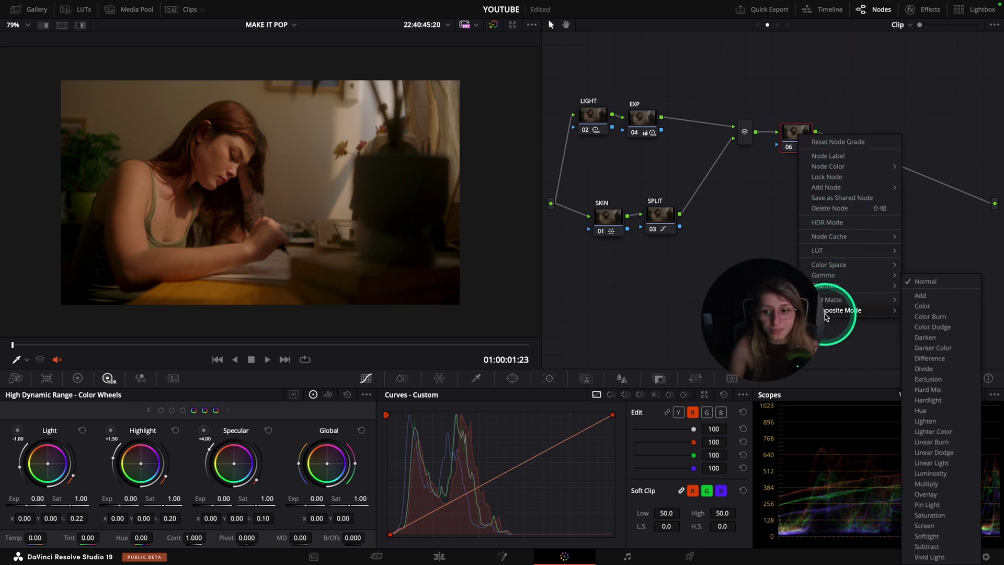
{"action": "left_click", "coordinate": [993, 447]}
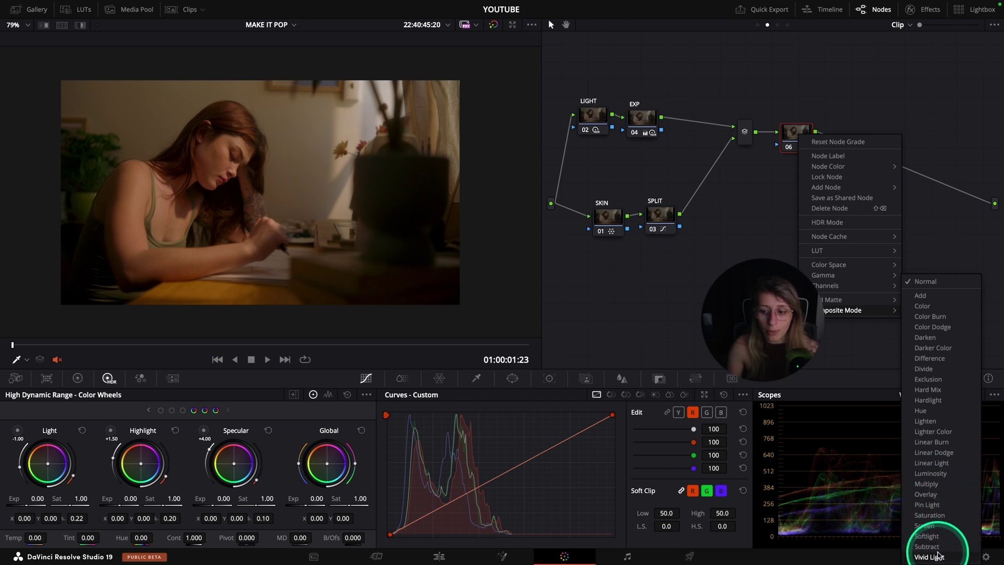
{"action": "left_click", "coordinate": [925, 494]}
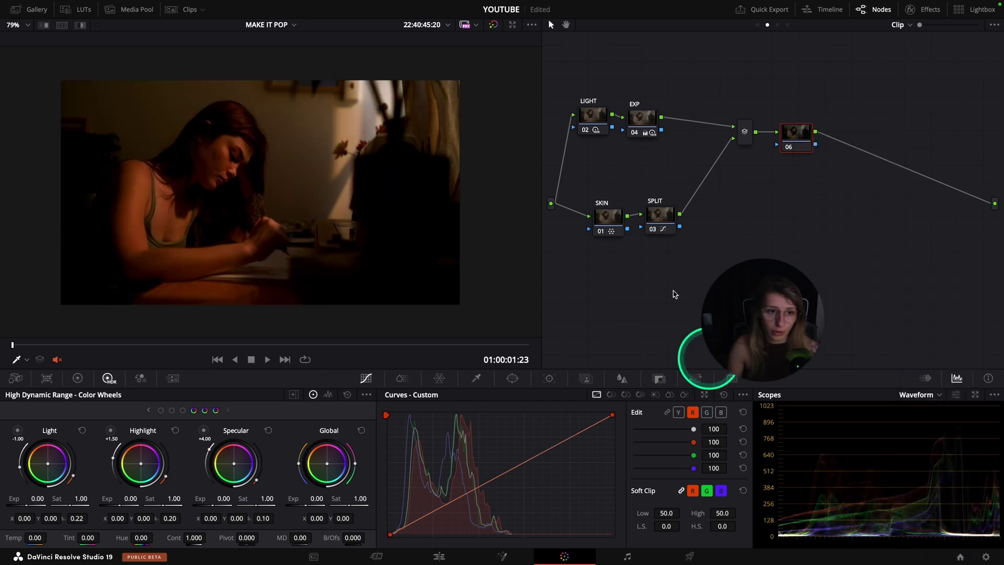
- Lower the key output gain of the overlay node to soften its effect and check the image full screen
{"action": "left_click", "coordinate": [659, 378]}
{"action": "left_click_drag", "start_coordinate": [598, 479], "coordinate": [168, 441]}
{"action": "key", "text": "ctrl+f"}
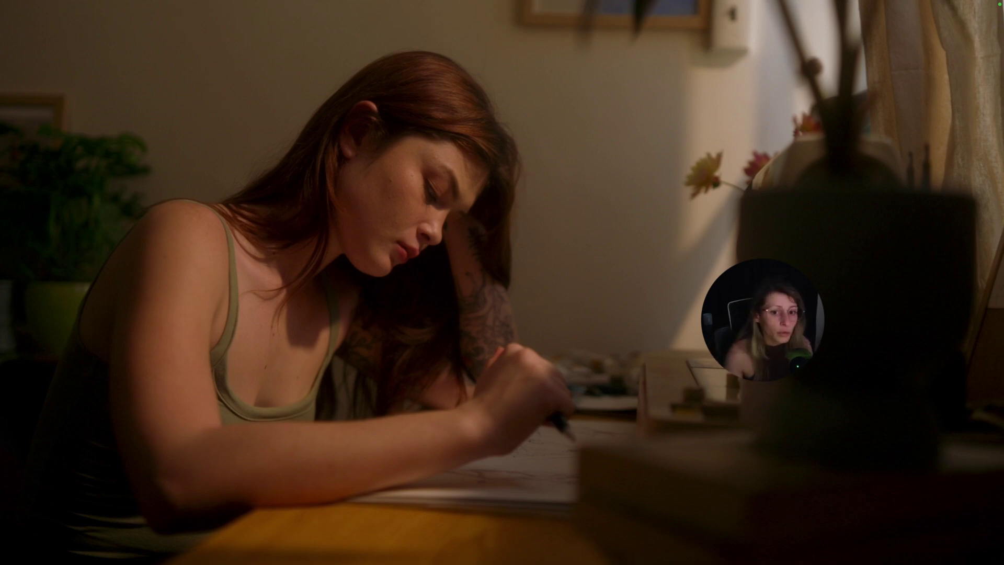
{"action": "key", "text": "Escape"}
- Insert a serial node between the layer mixer and the overlay node, and give it a circular window
{"action": "left_click_drag", "start_coordinate": [795, 134], "coordinate": [783, 176]}
{"action": "left_click", "coordinate": [512, 377]}
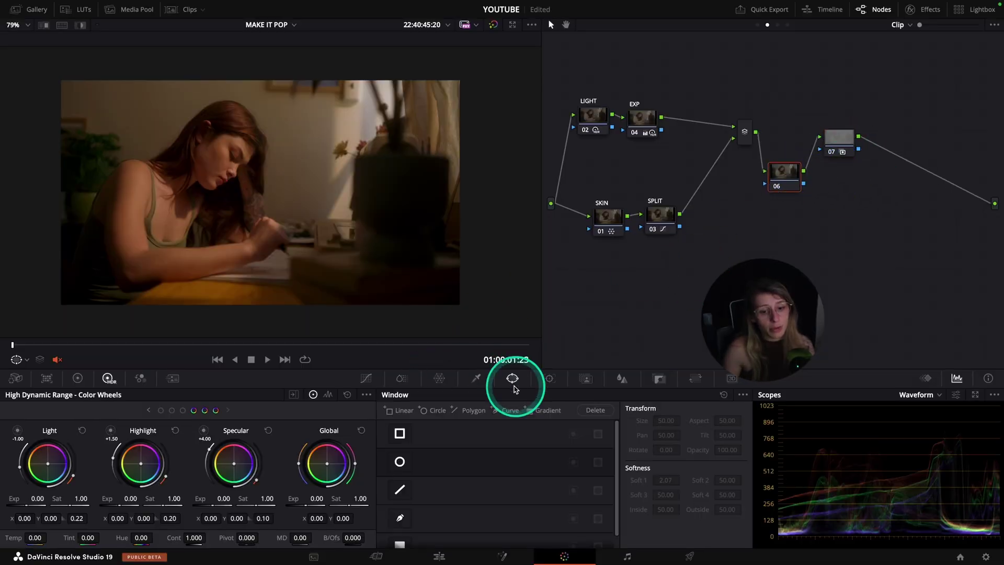
{"action": "left_click", "coordinate": [399, 461]}
- Shape the circular window into a narrow ellipse over the woman, about size 44, aspect 19 and rotation 43, and widen its softness
{"action": "left_click_drag", "start_coordinate": [277, 215], "coordinate": [263, 116]}
{"action": "left_click_drag", "start_coordinate": [207, 159], "coordinate": [217, 208]}
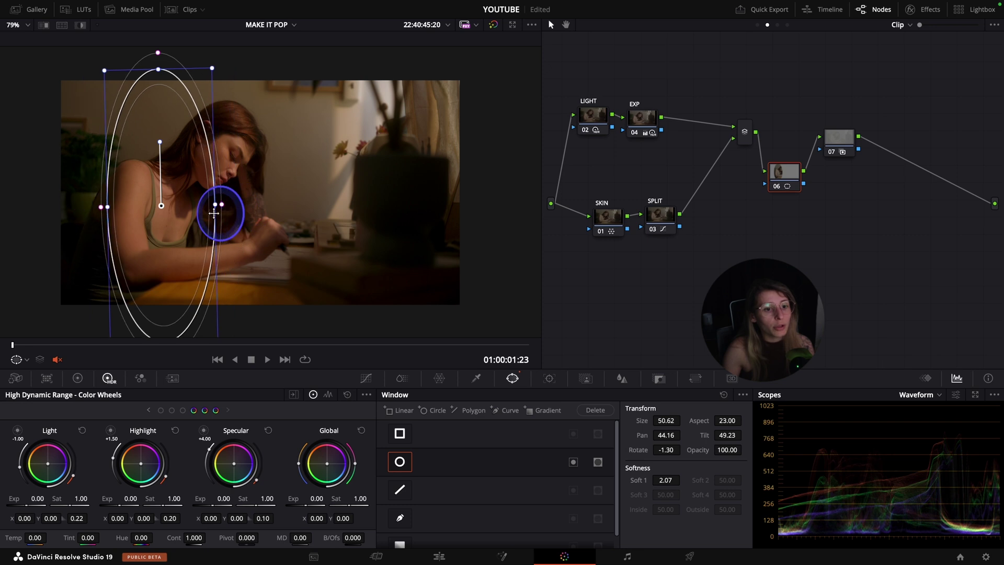
{"action": "left_click_drag", "start_coordinate": [164, 145], "coordinate": [199, 131]}
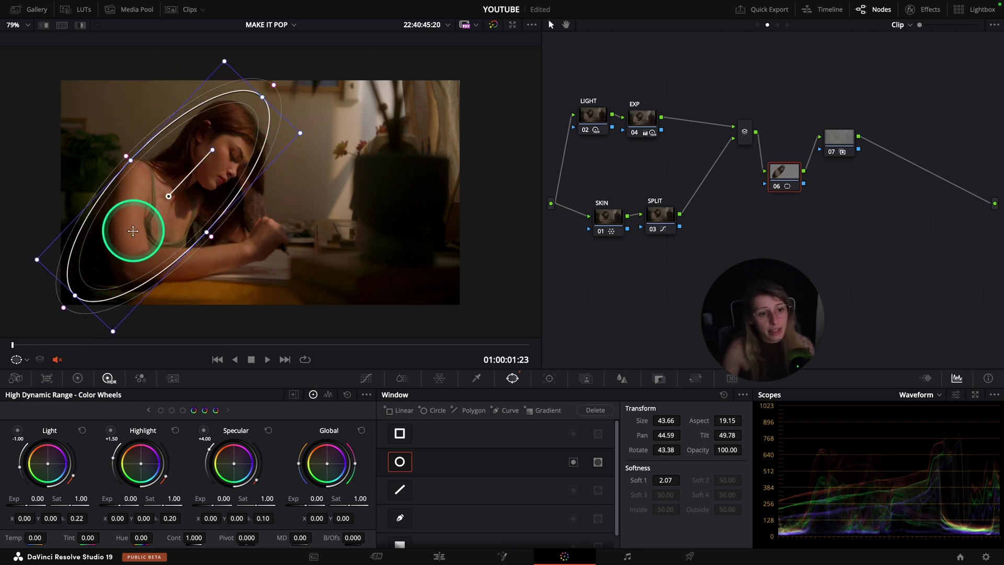
{"action": "left_click_drag", "start_coordinate": [269, 85], "coordinate": [366, 7]}
- Link all channels of the windowed node's custom curve and raise its upper midtones slightly to brighten the woman
{"action": "left_click", "coordinate": [367, 378]}
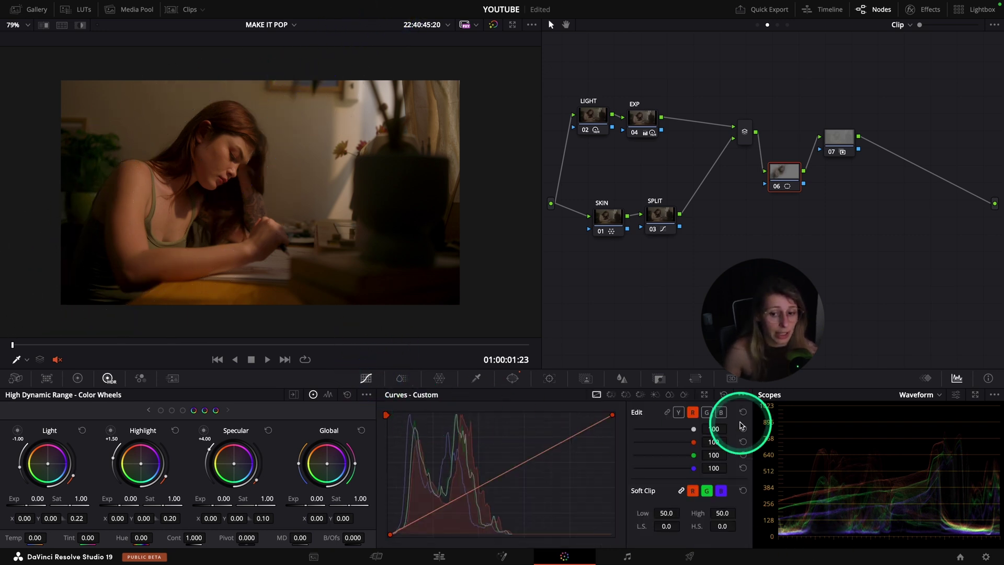
{"action": "left_click", "coordinate": [677, 412]}
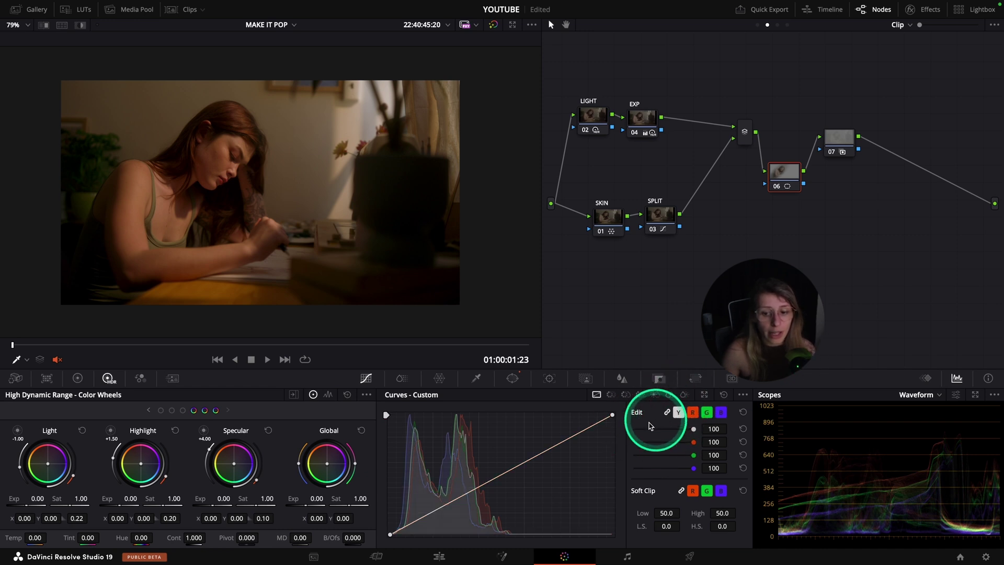
{"action": "left_click", "coordinate": [539, 452]}
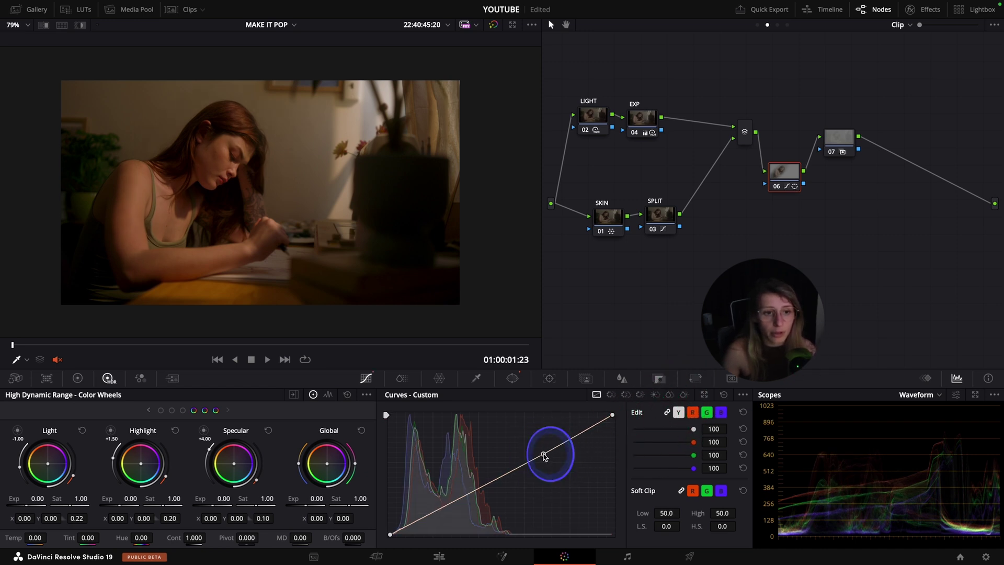
{"action": "left_click_drag", "start_coordinate": [540, 453], "coordinate": [535, 455]}
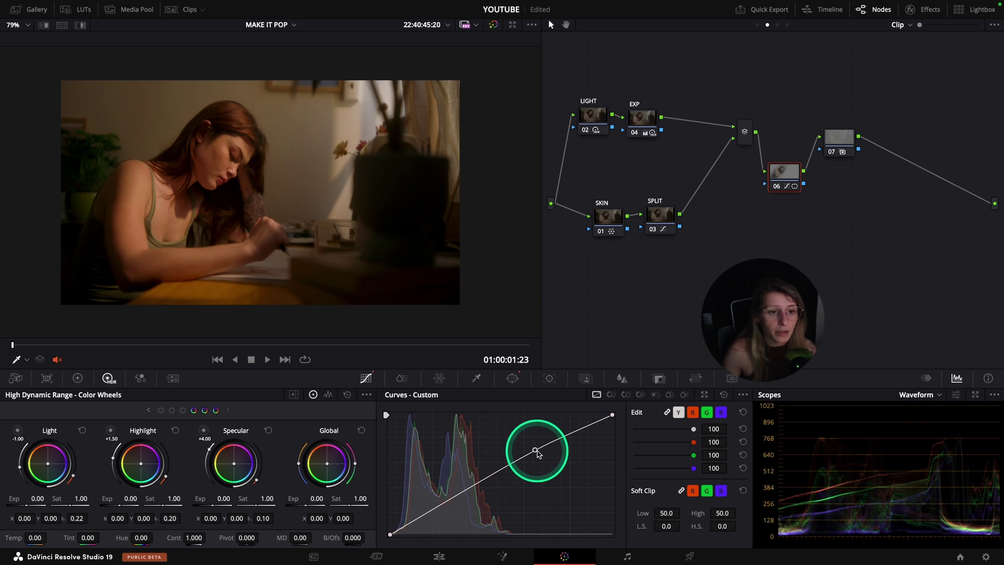
- Add an outside node to the windowed node and lower its custom curve slightly in the upper midtones to darken the surroundings
{"action": "right_click", "coordinate": [783, 173]}
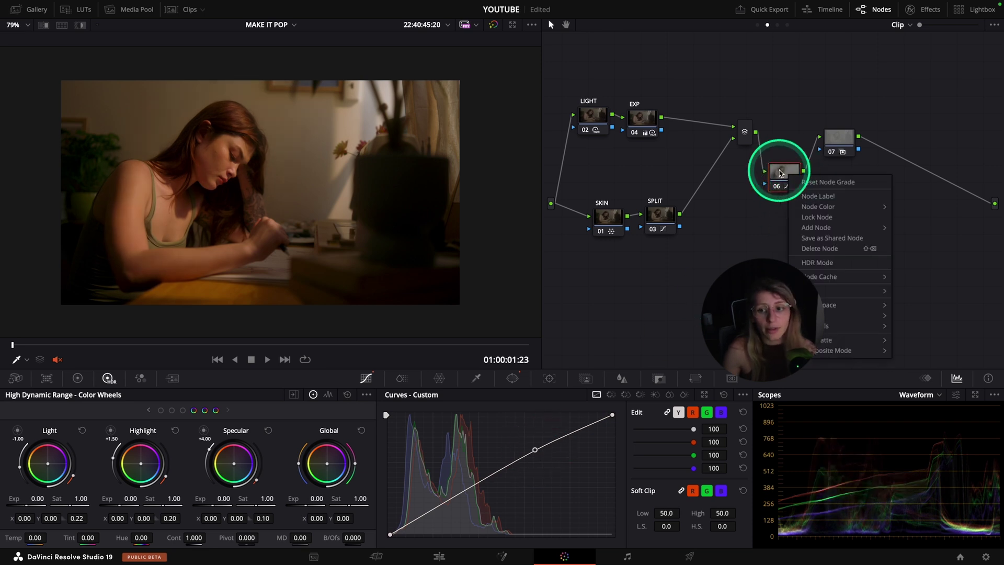
{"action": "mouse_move", "coordinate": [804, 226]}
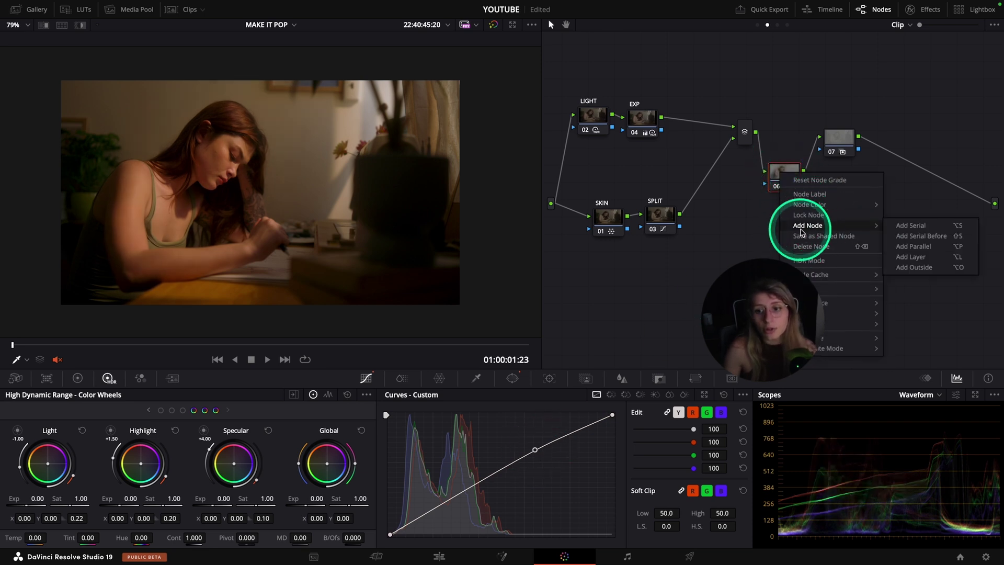
{"action": "left_click", "coordinate": [901, 267]}
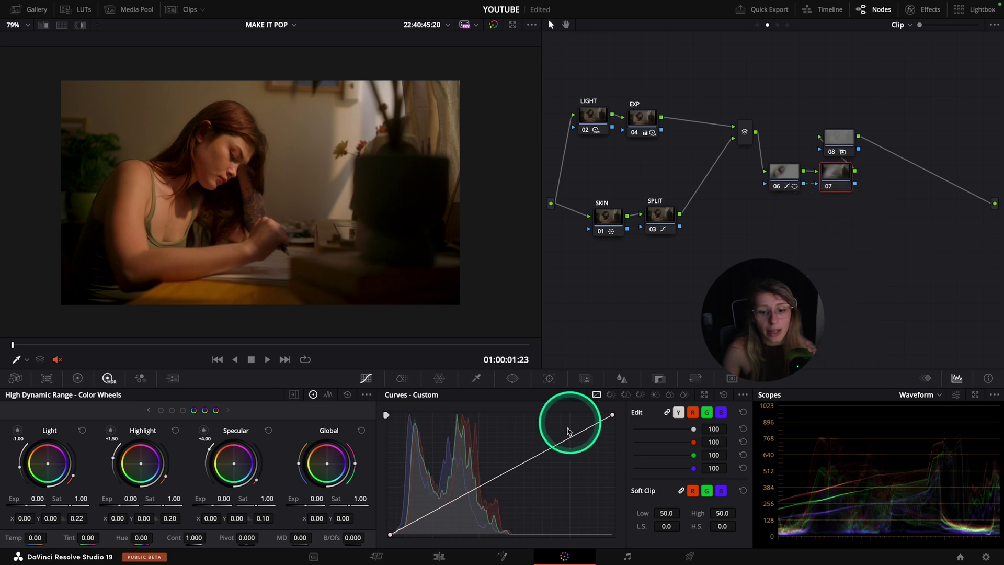
{"action": "left_click", "coordinate": [536, 459]}
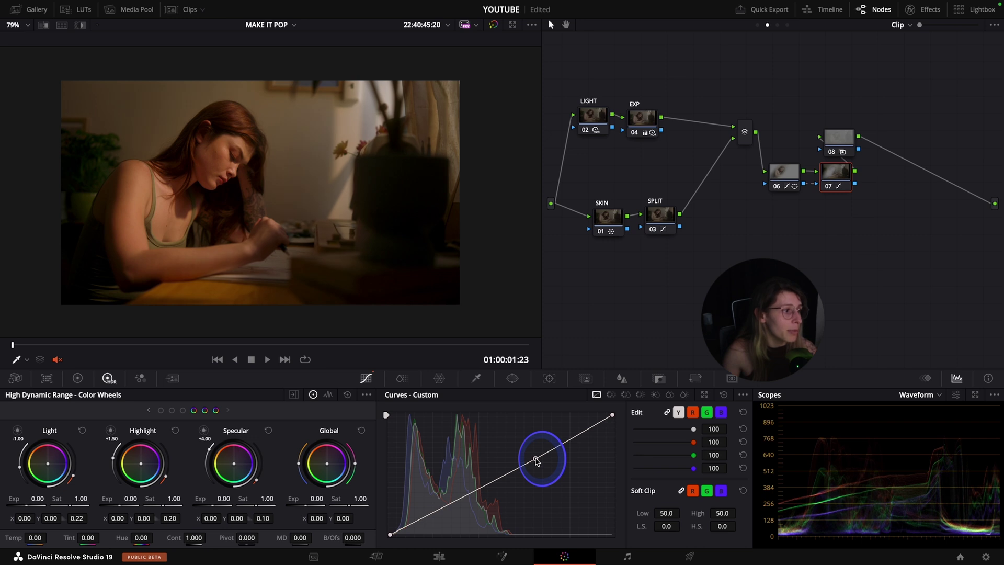
{"action": "left_click_drag", "start_coordinate": [536, 458], "coordinate": [573, 457]}
- Compare the image with the outside node off and on, and check the result full screen
{"action": "key", "text": "ctrl+d"}
{"action": "key", "text": "ctrl+d"}
{"action": "key", "text": "ctrl+d"}
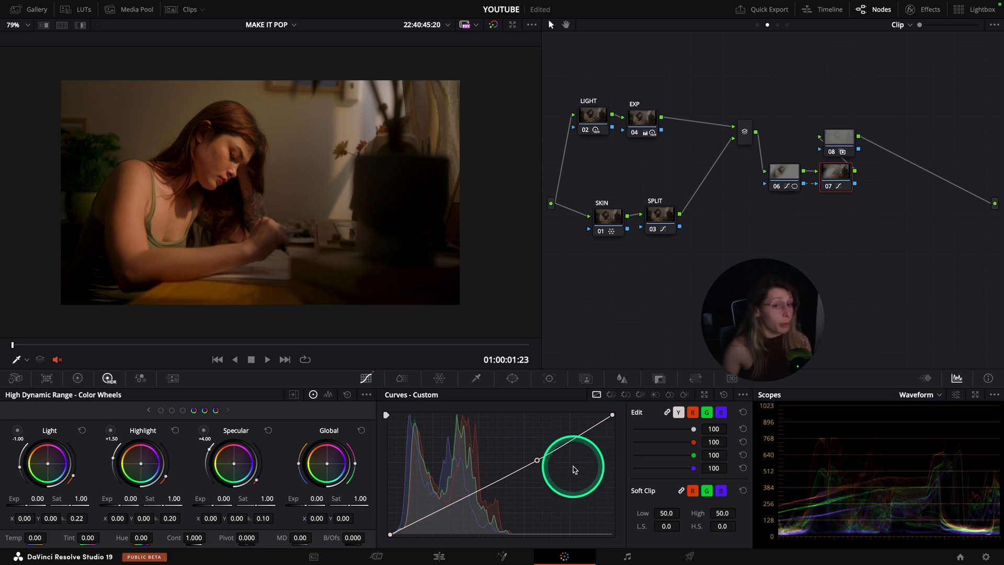
{"action": "left_click", "coordinate": [818, 186]}
{"action": "key", "text": "ctrl+f"}
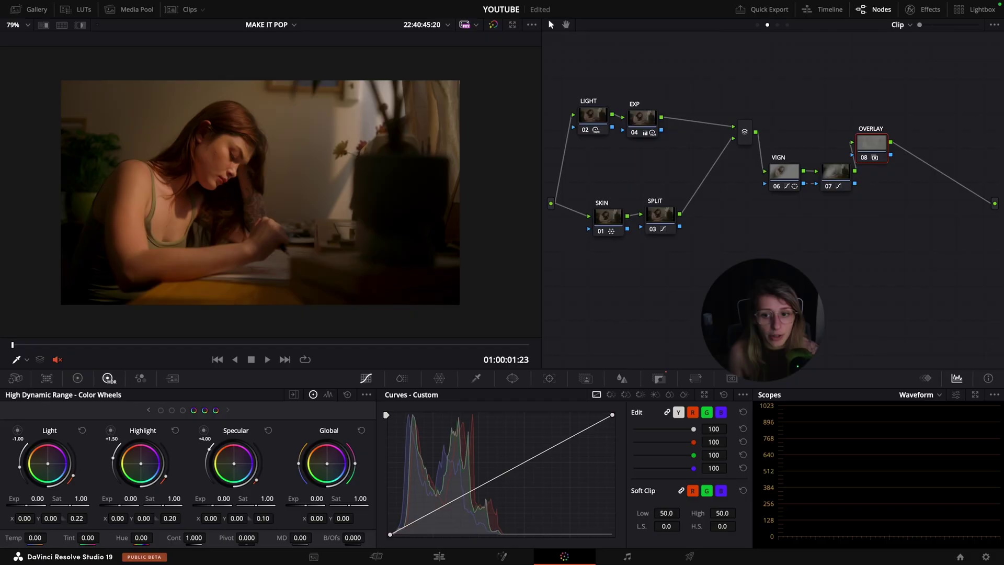
- Disable the SPLIT, VIGN, outside and OVERLAY nodes to review the image without them
{"action": "left_click", "coordinate": [806, 274]}
{"action": "left_click", "coordinate": [667, 225]}
{"action": "left_click", "coordinate": [782, 179]}
{"action": "left_click", "coordinate": [837, 169]}
{"action": "left_click", "coordinate": [659, 213]}
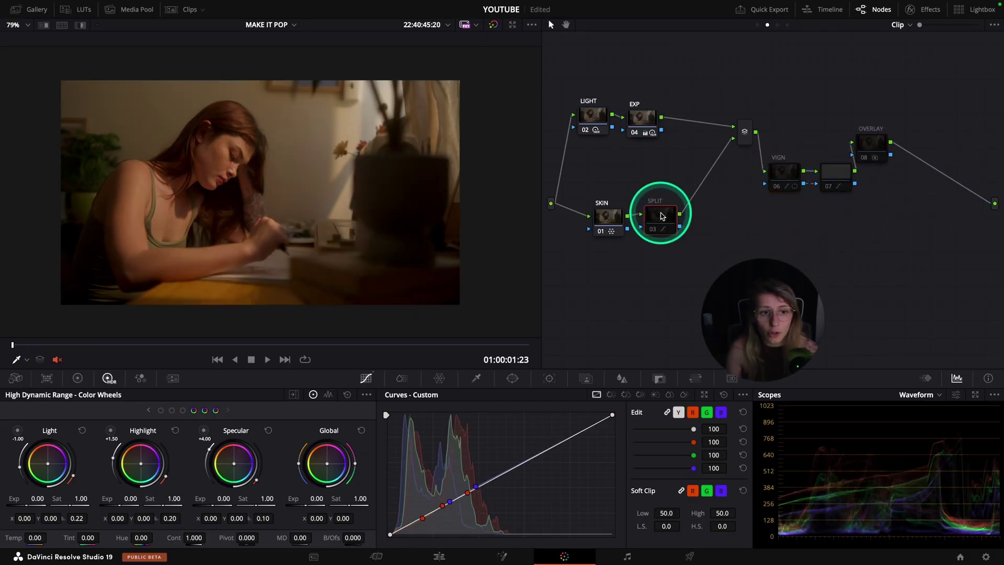
- Re-enable the SPLIT, VIGN and outside nodes one by one, checking each full screen, and select the OVERLAY node
{"action": "key", "text": "ctrl+f"}
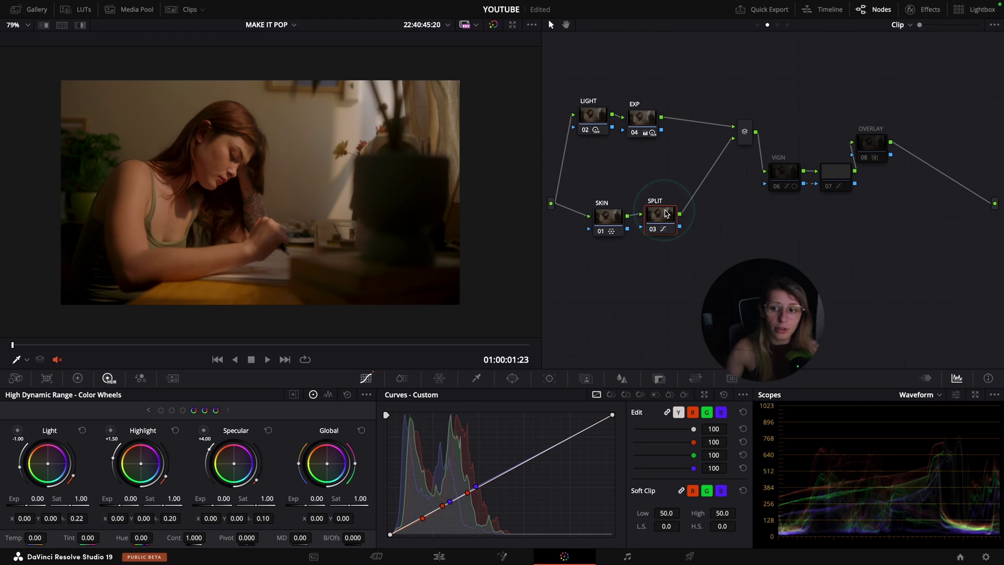
{"action": "left_click", "coordinate": [792, 185]}
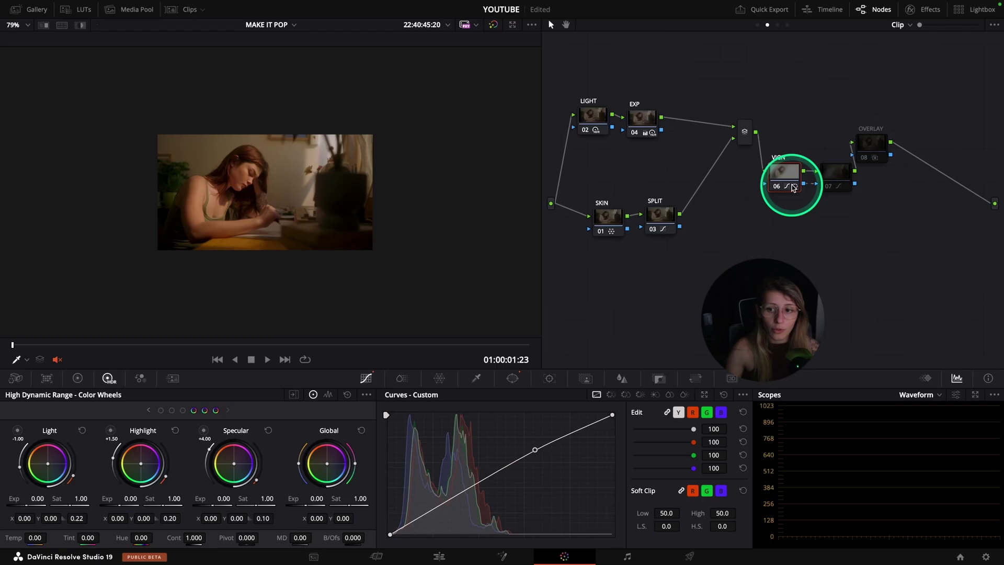
{"action": "left_click", "coordinate": [835, 168]}
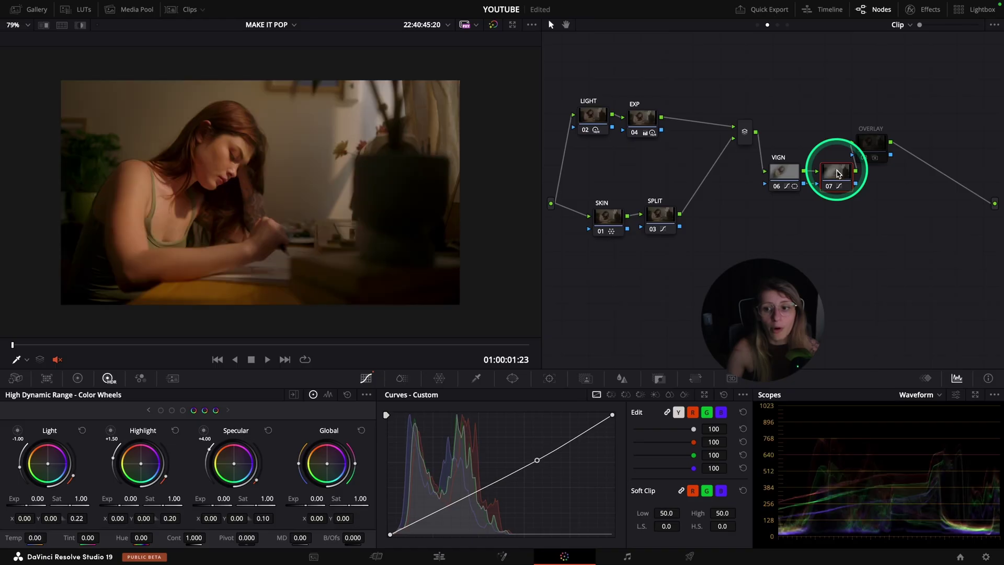
{"action": "left_click", "coordinate": [780, 178]}
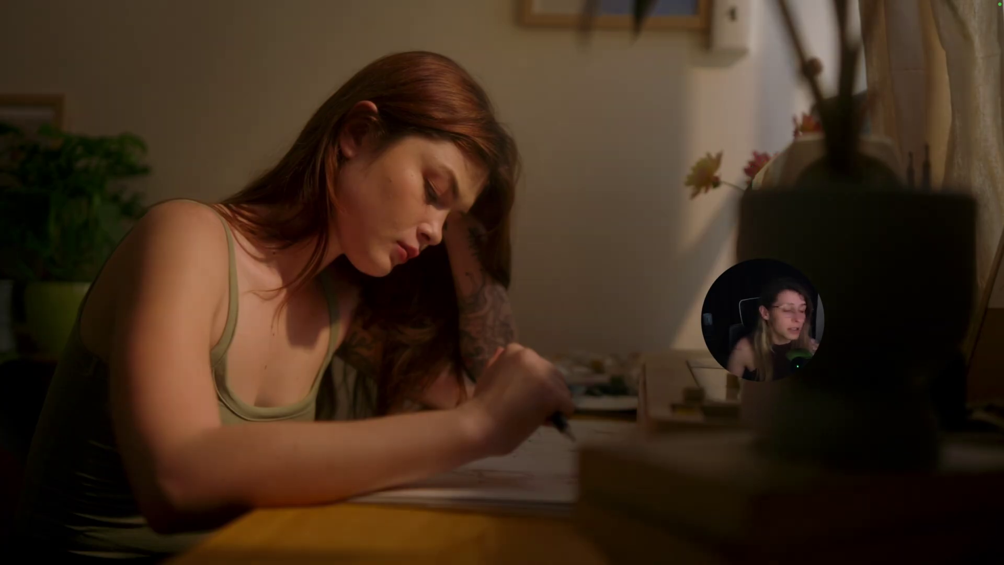
{"action": "left_click", "coordinate": [880, 147]}
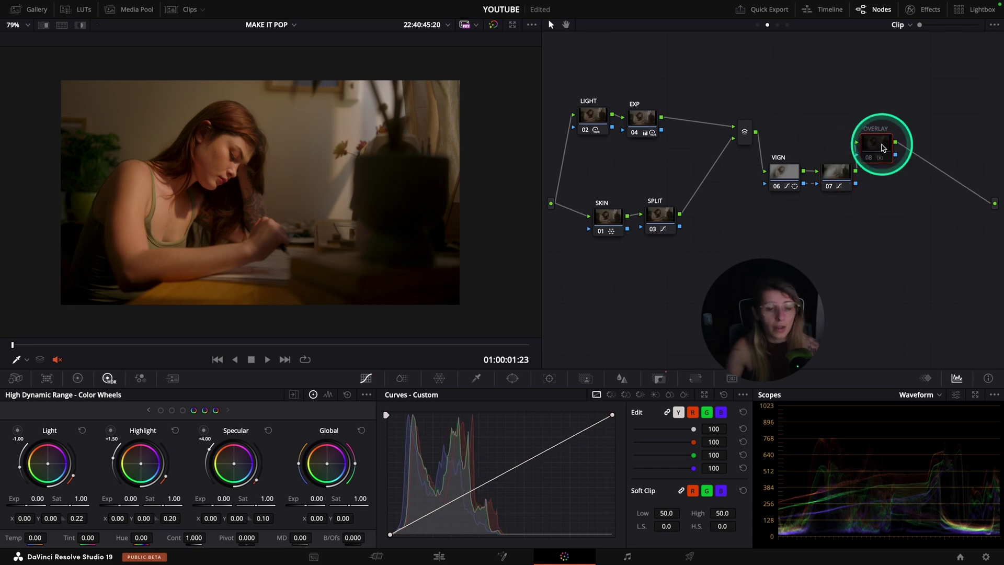